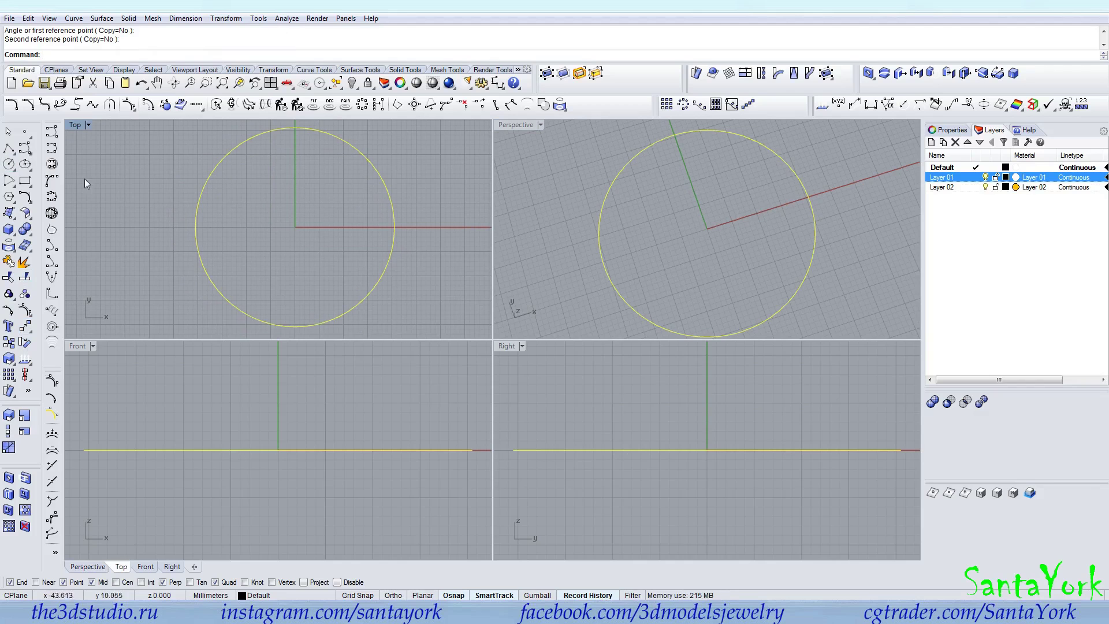
Place a picture frame from the image -.jpg_640x640 in the Top view and shift it to centre it over the circle
click(9, 215)
click(91, 235)
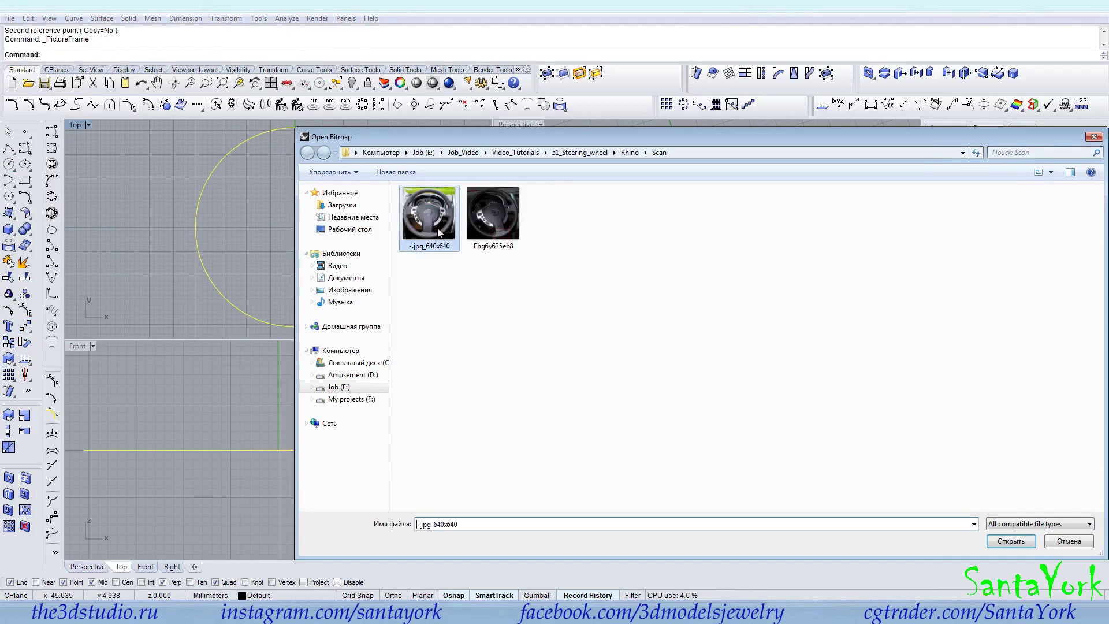
double_click(438, 227)
scroll(203, 247, down, 1)
click(181, 329)
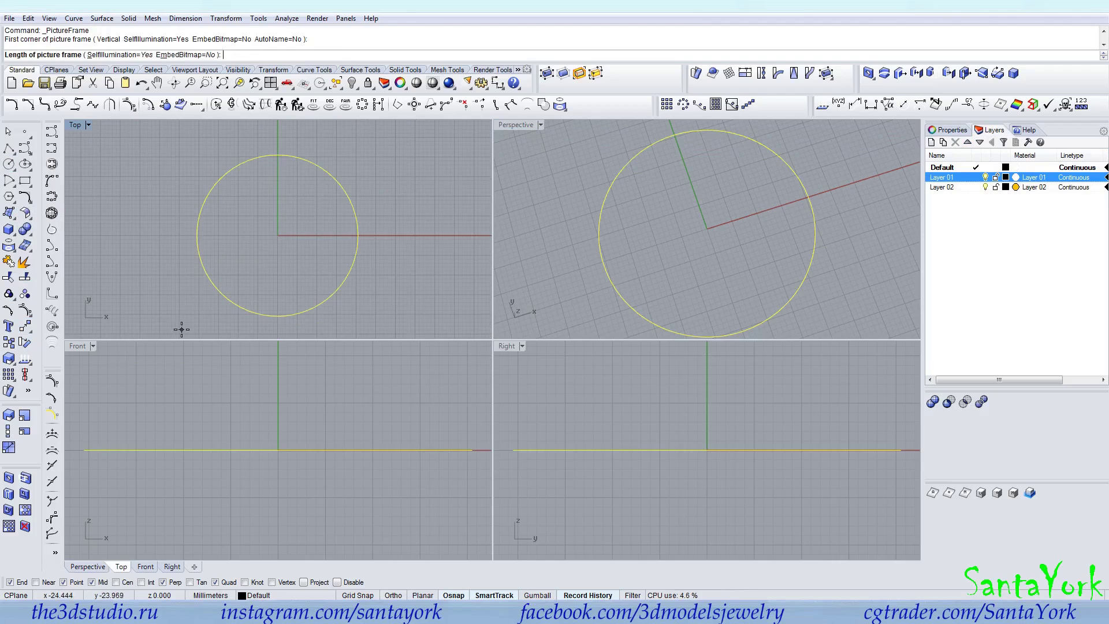
shift+click(381, 309)
drag(309, 250, 301, 254)
Increase the transparency of the picture frame's material so the image becomes see-through
click(947, 130)
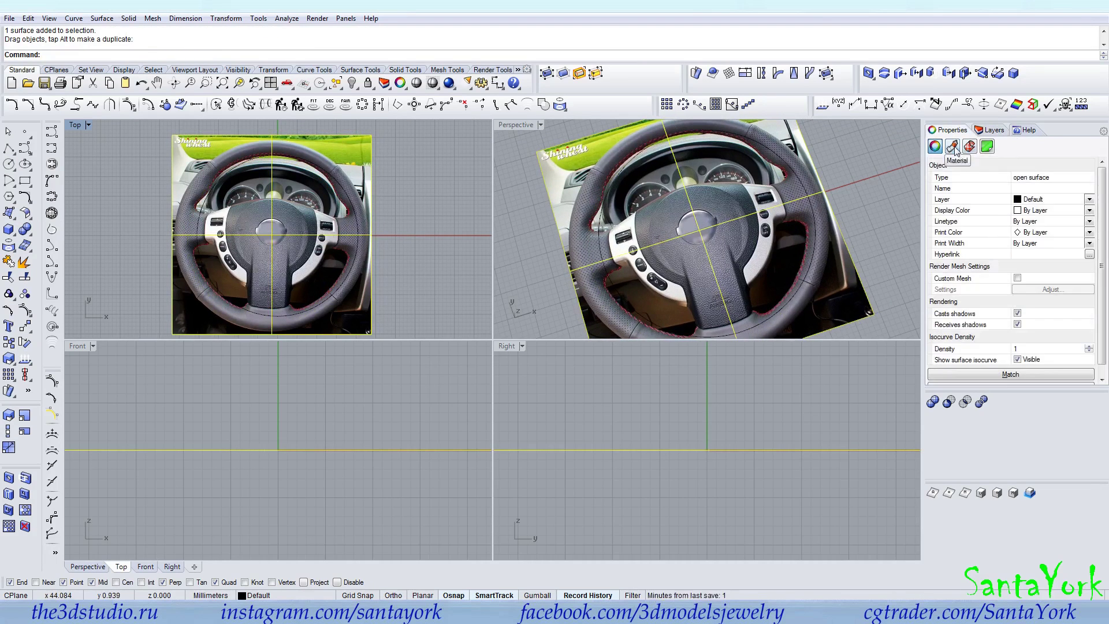
click(951, 146)
drag(999, 320, 1013, 319)
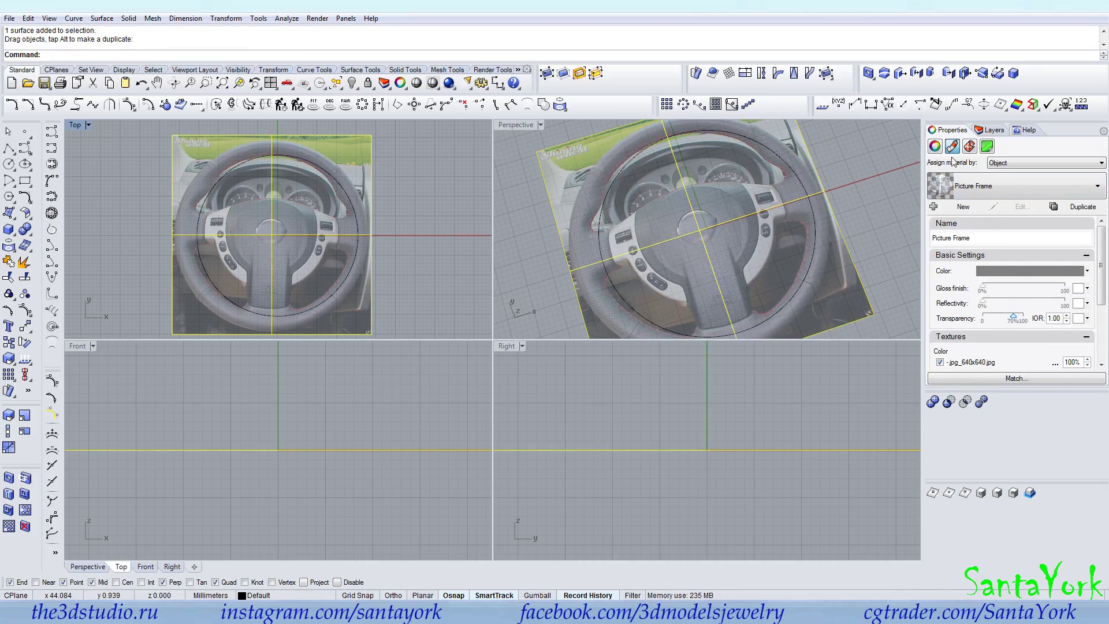
Hide the picture frame's surface isocurves and move the picture to Layer 01
click(934, 146)
click(1017, 359)
click(990, 129)
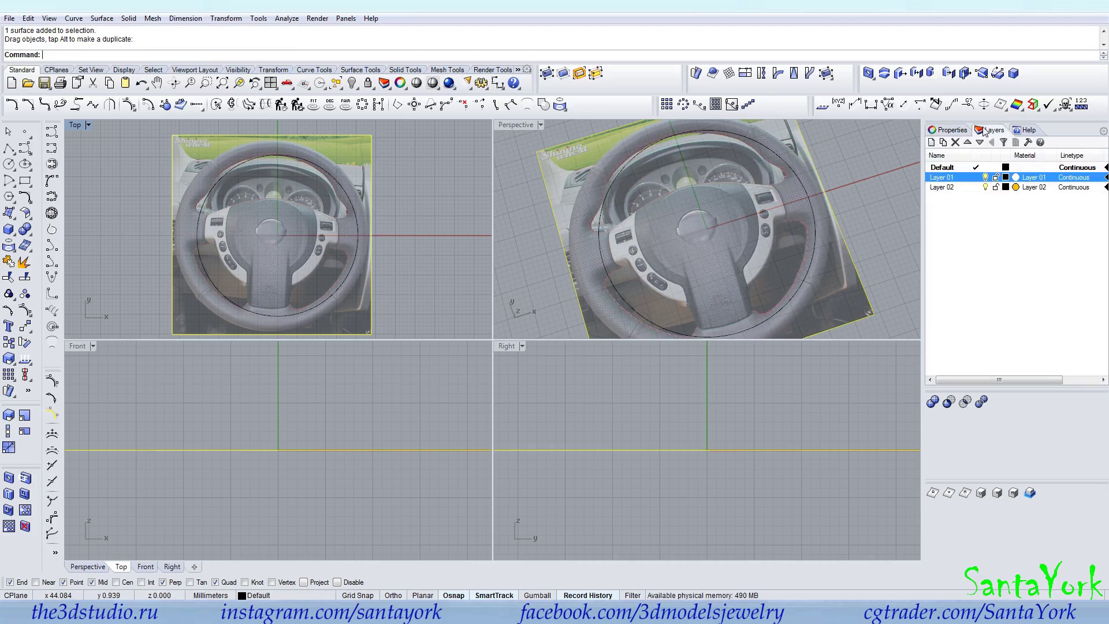
right_click(948, 178)
click(1004, 376)
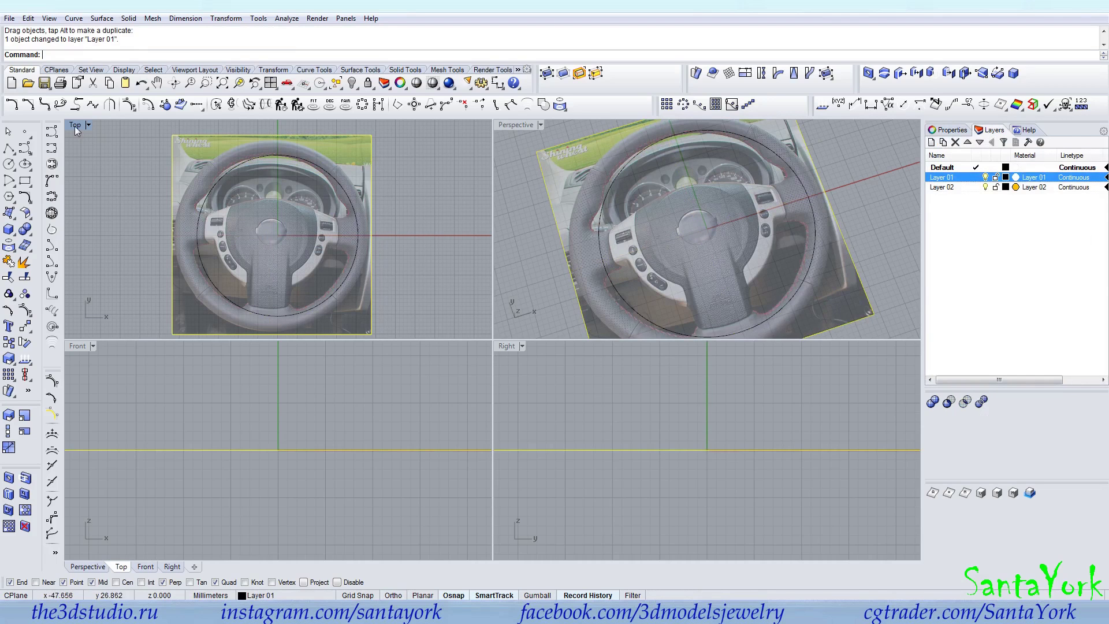
Scale the picture in 2D about the origin in the enlarged Top view until the wheel's rim fits the circle
double_click(75, 127)
scroll(537, 381, up, 2)
right_drag(537, 382, 542, 344)
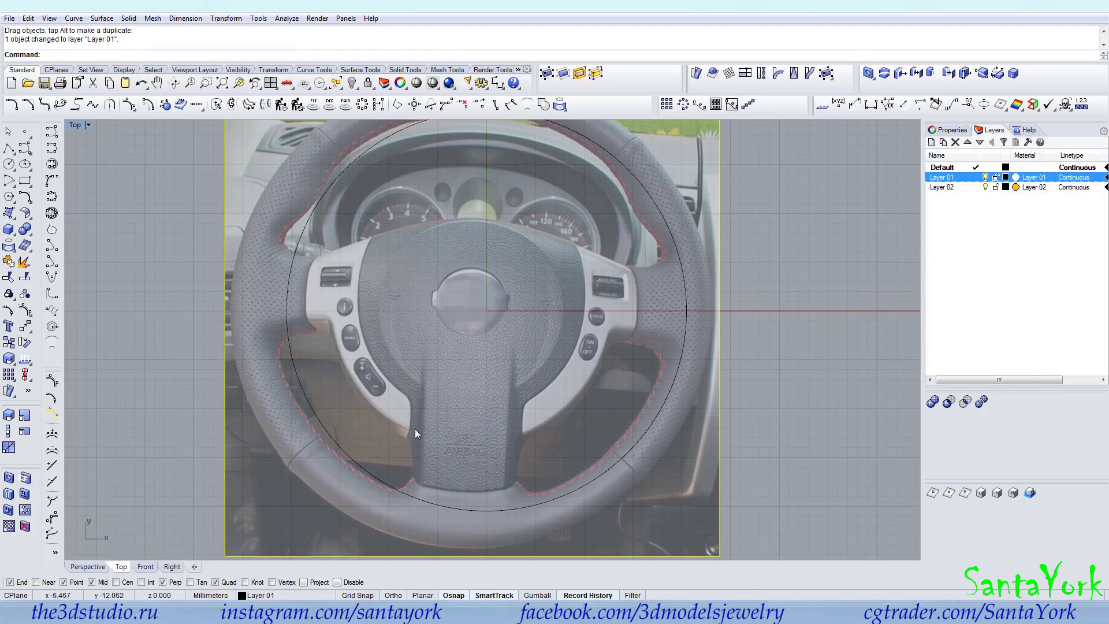
click(9, 415)
text(0)
key(Return)
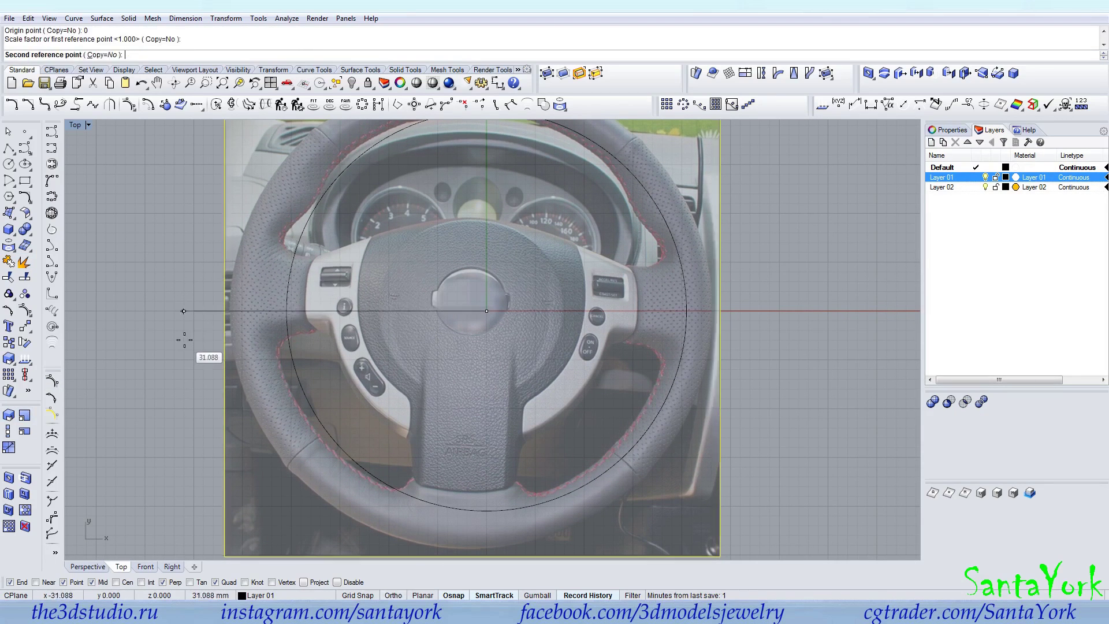
shift+click(184, 344)
click(222, 349)
key(Return)
click(686, 311)
click(155, 372)
click(184, 378)
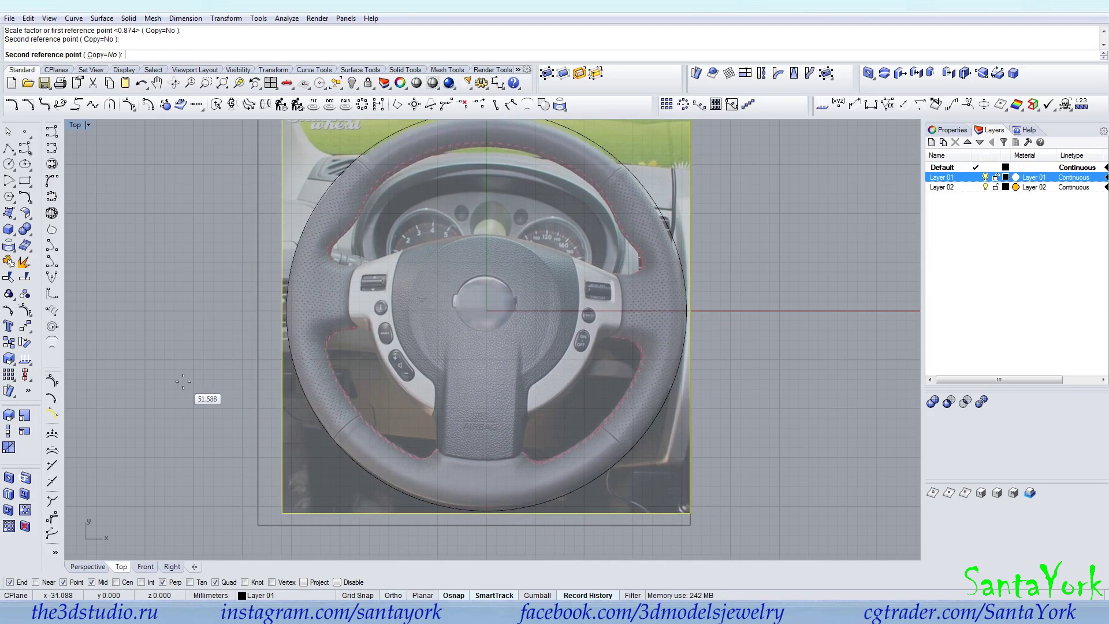
Rotate the picture slightly counterclockwise about the origin so the steering wheel sits level
click(24, 342)
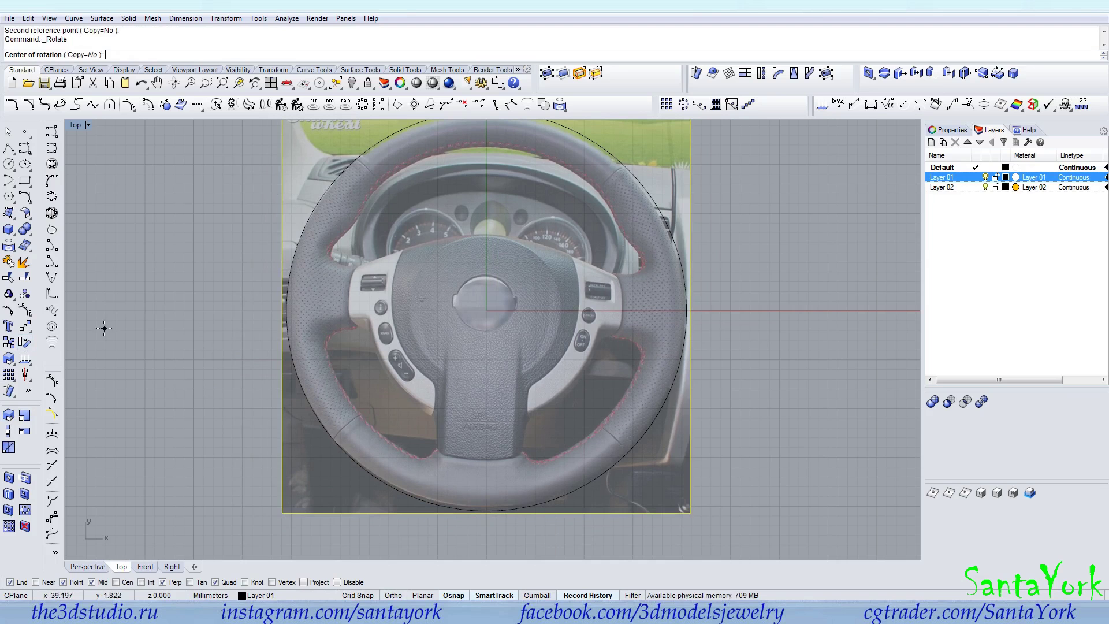
text(0)
key(Return)
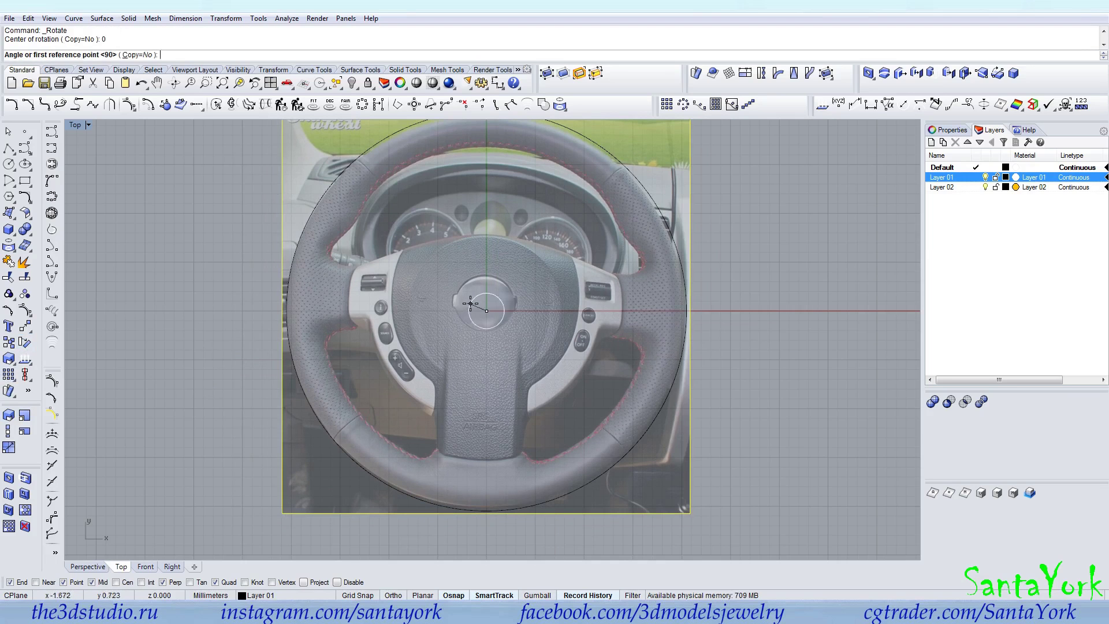
click(179, 272)
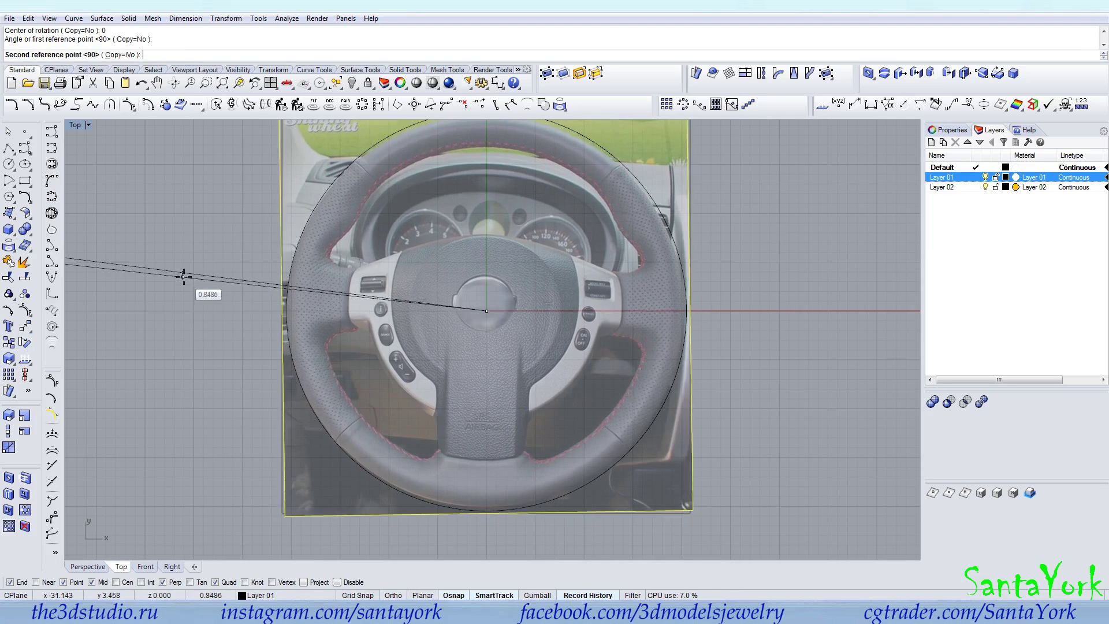
click(188, 286)
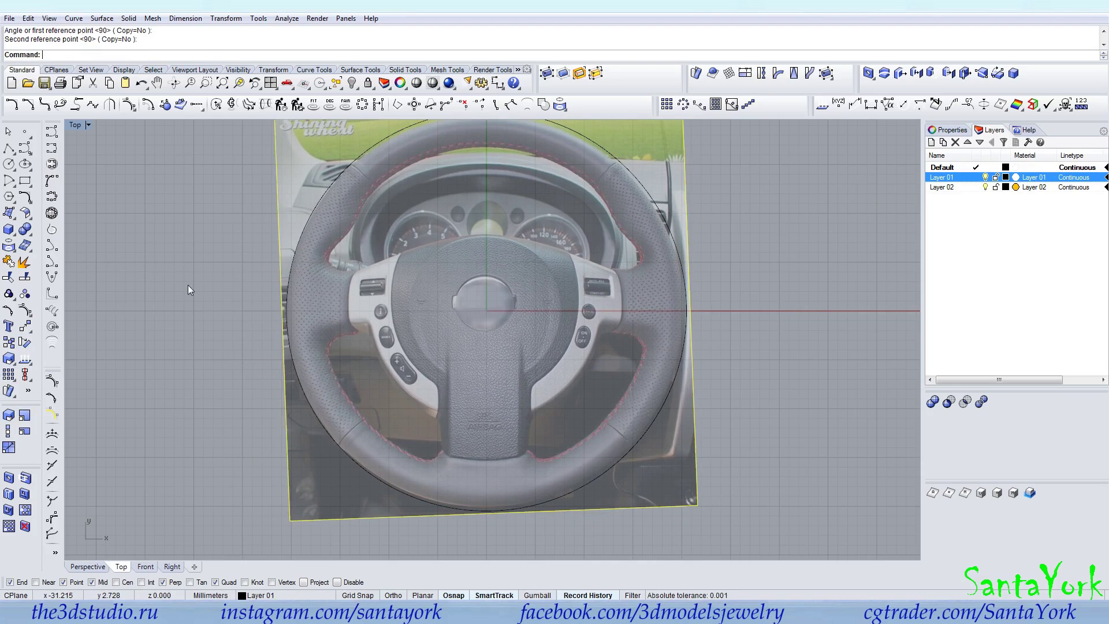
Stretch the picture vertically with Scale 1D from the origin so the rim's upper edge meets the circle
scroll(395, 333, down, 2)
click(8, 431)
text(0)
key(Return)
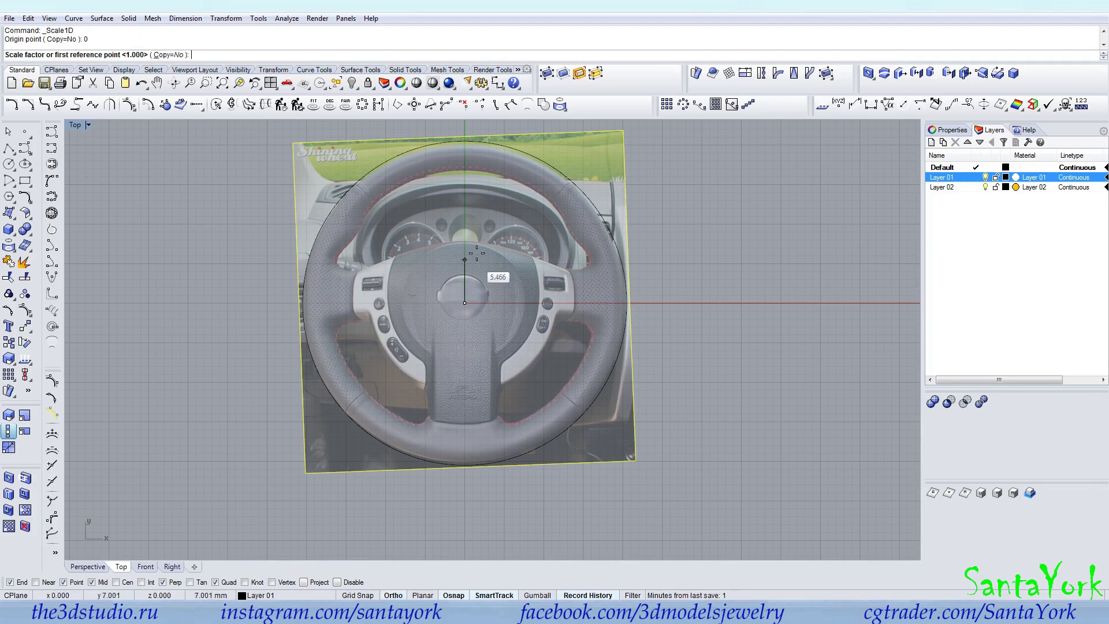
click(465, 152)
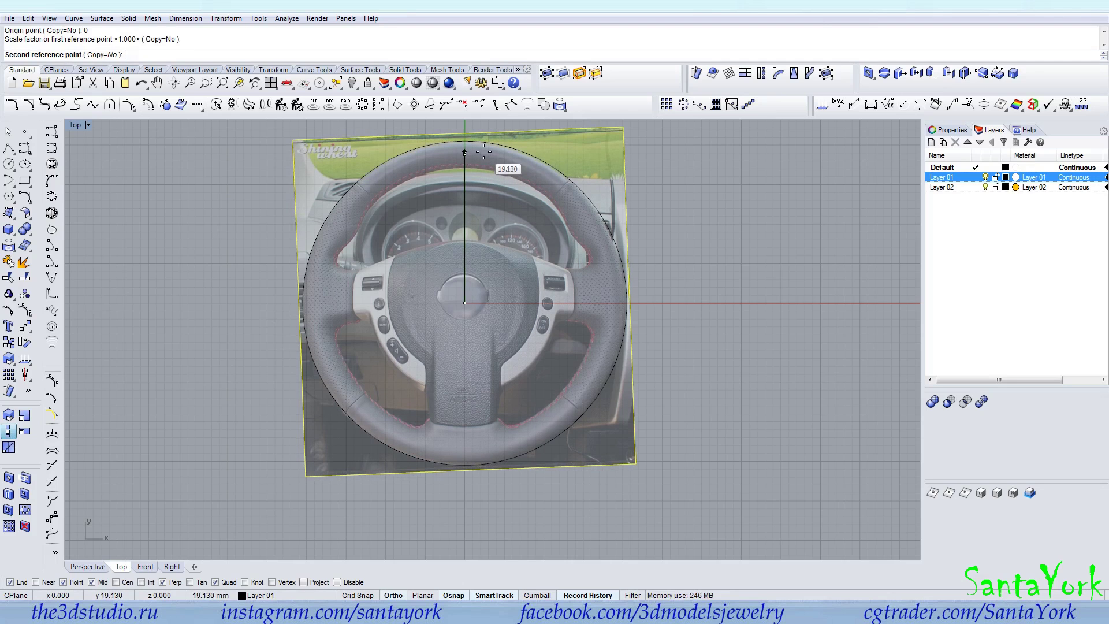
shift+click(483, 151)
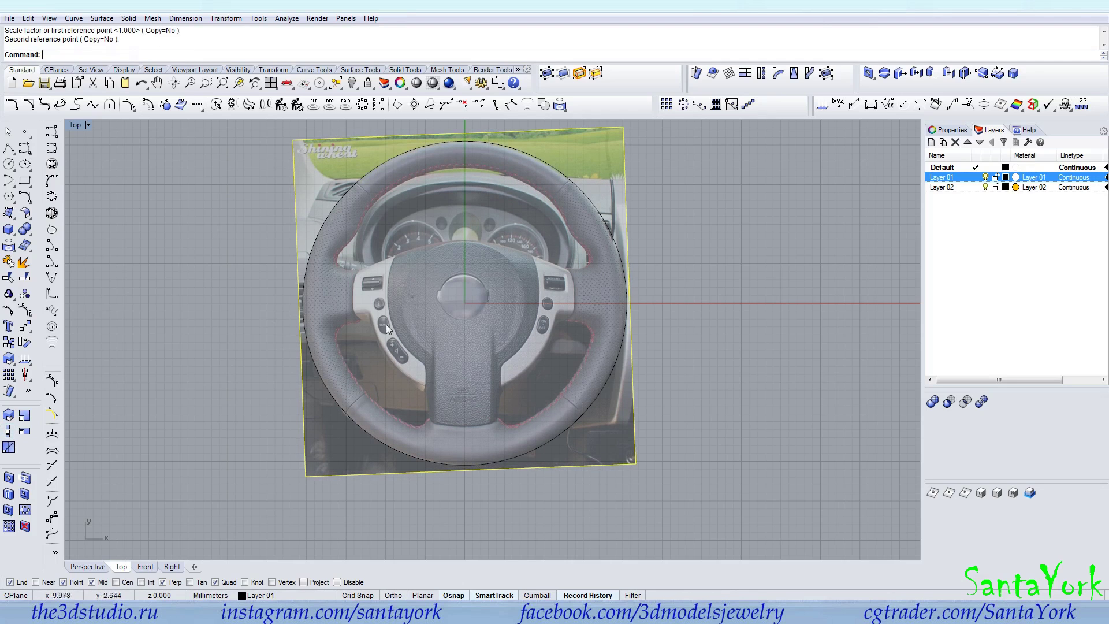
Scale the picture horizontally with Scale 1D from the circle's left quadrant to fit the right rim, and check the fit
right_click(305, 306)
click(303, 302)
shift+scroll(700, 280, up, 10)
click(576, 295)
click(584, 299)
scroll(618, 258, down, 3)
scroll(419, 449, down, 8)
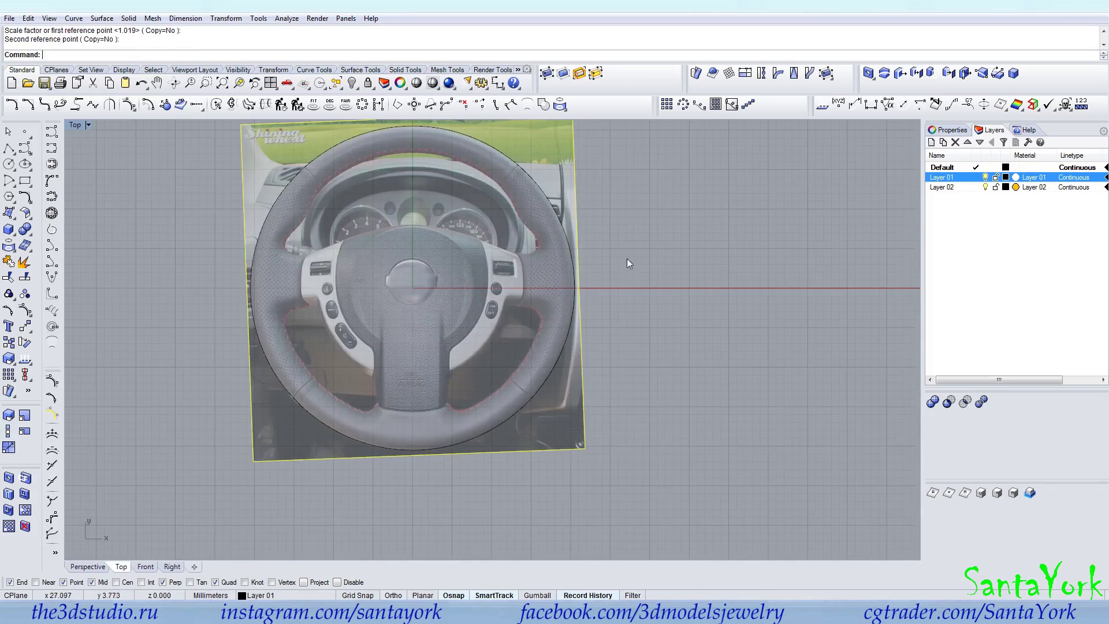
scroll(416, 452, up, 8)
scroll(432, 445, down, 8)
scroll(441, 406, up, 2)
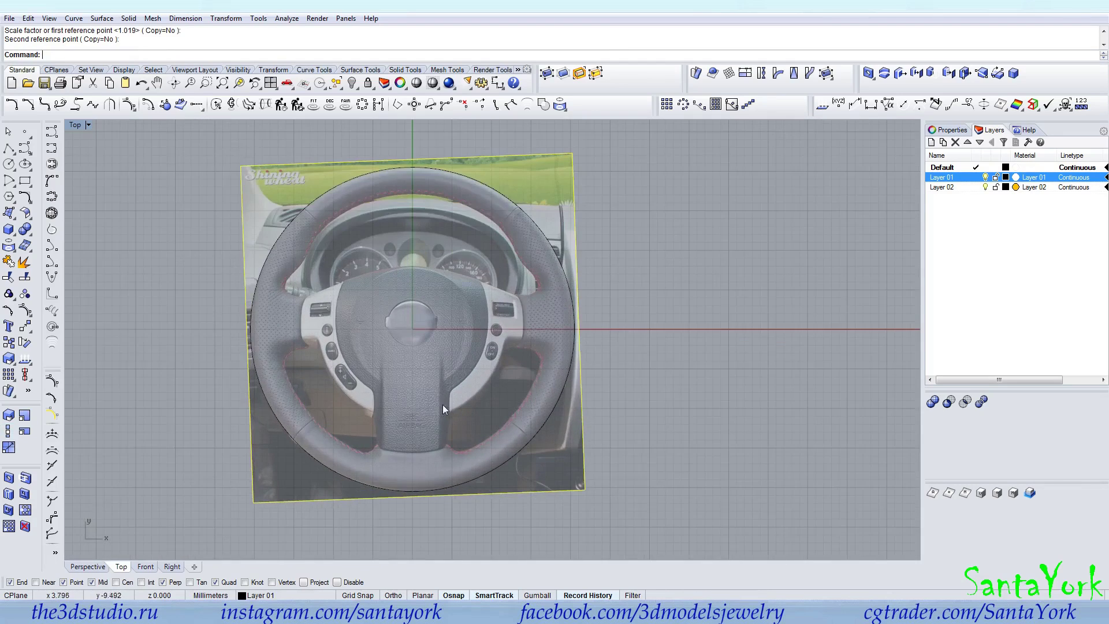
scroll(440, 404, up, 3)
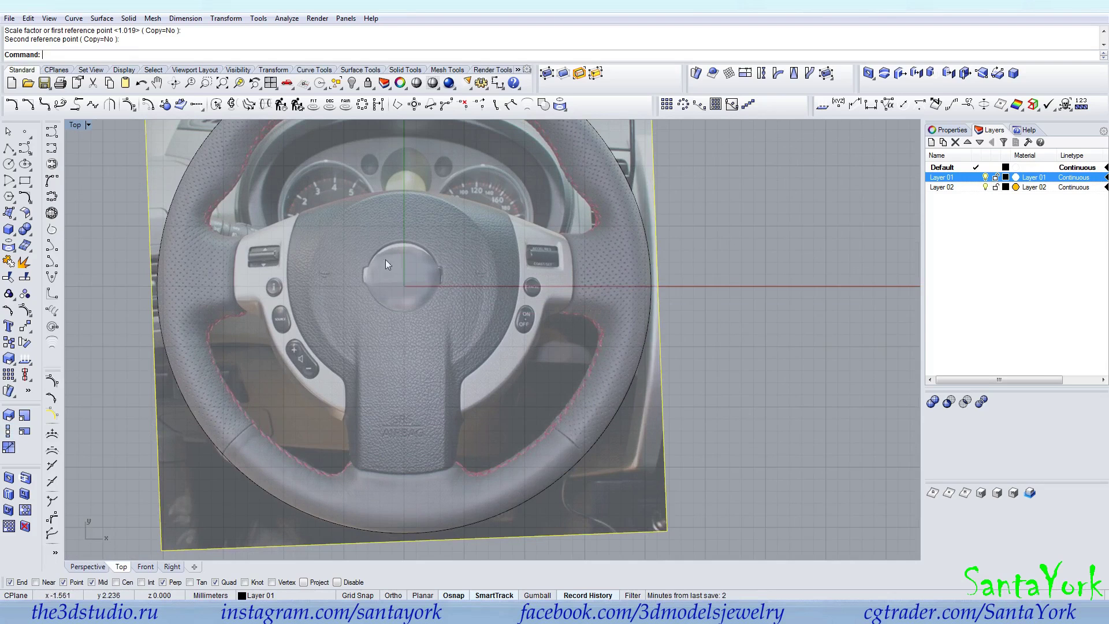
Move the picture 5 mm down in the Right view and lock Layer 01
double_click(76, 125)
drag(543, 449, 543, 466)
key(Return)
click(993, 177)
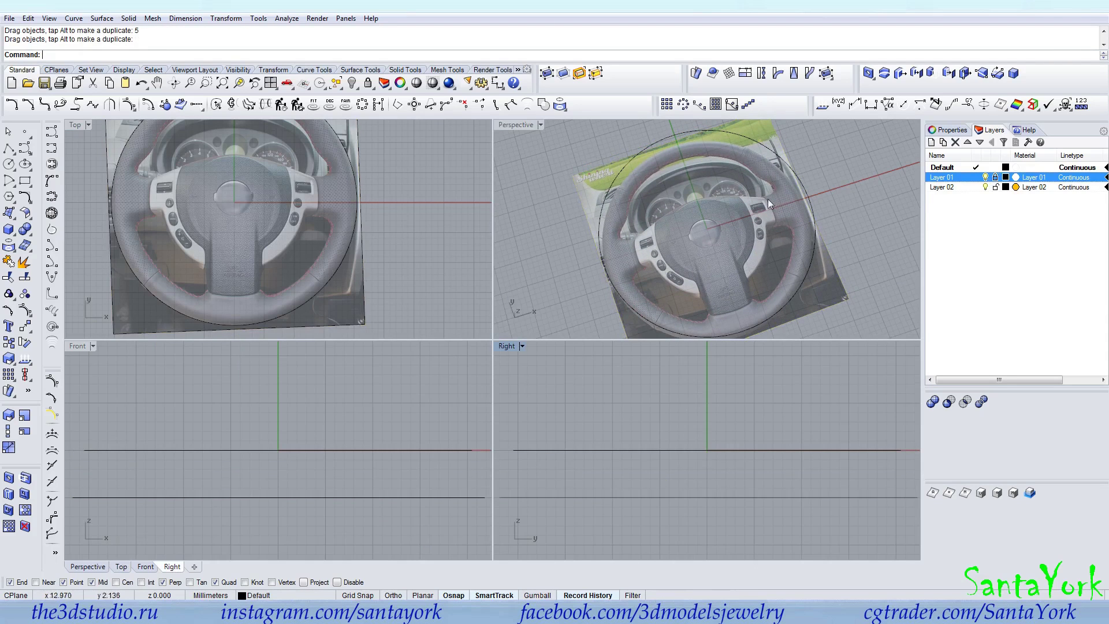
Offset the outer circle 3.5 mm inward in the enlarged Top view
right_drag(219, 215, 311, 240)
double_click(75, 126)
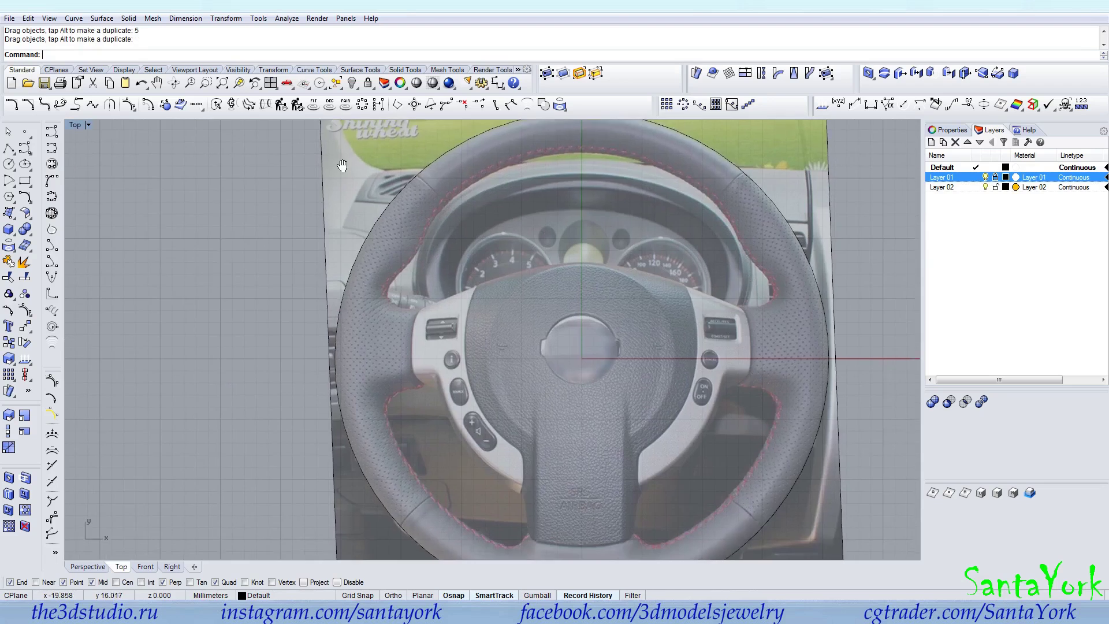
click(459, 158)
click(149, 104)
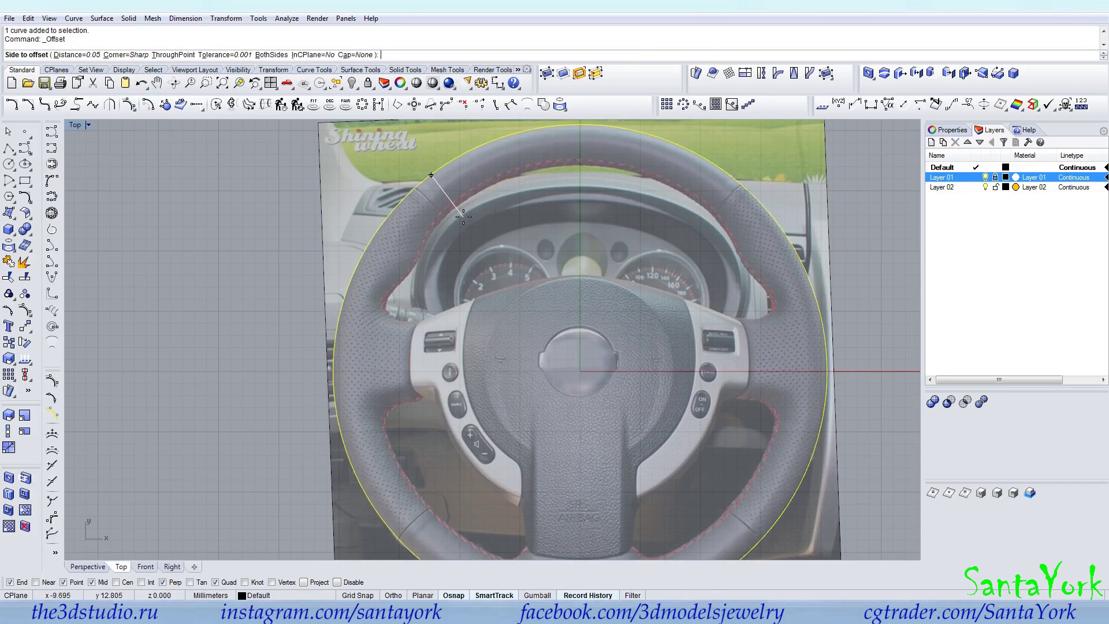
text(3.5)
key(Return)
click(455, 214)
right_drag(439, 301, 419, 268)
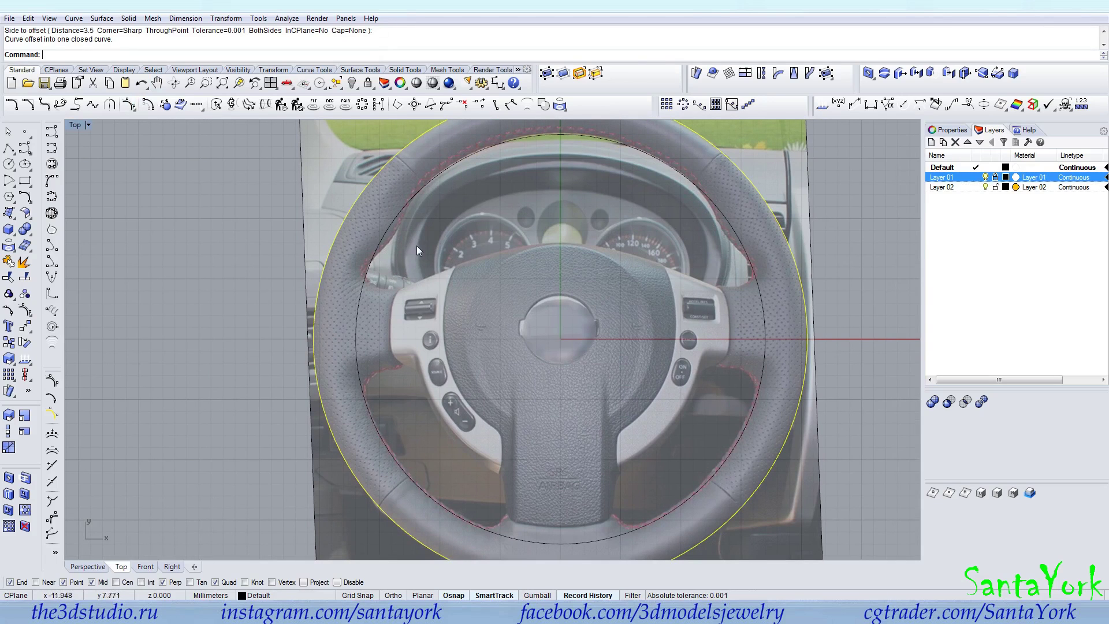
click(9, 149)
right_drag(541, 397, 519, 295)
key(Escape)
Offset the inner rim circle 1.5 mm inward
click(343, 314)
click(148, 103)
text(1)
key(Return)
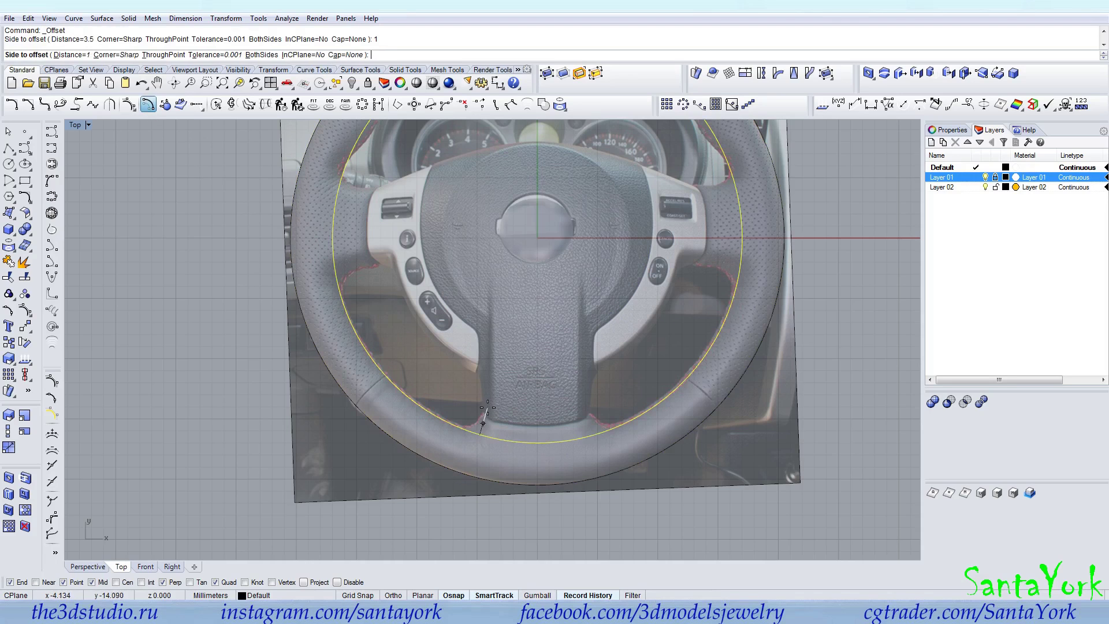
text(2)
key(Return)
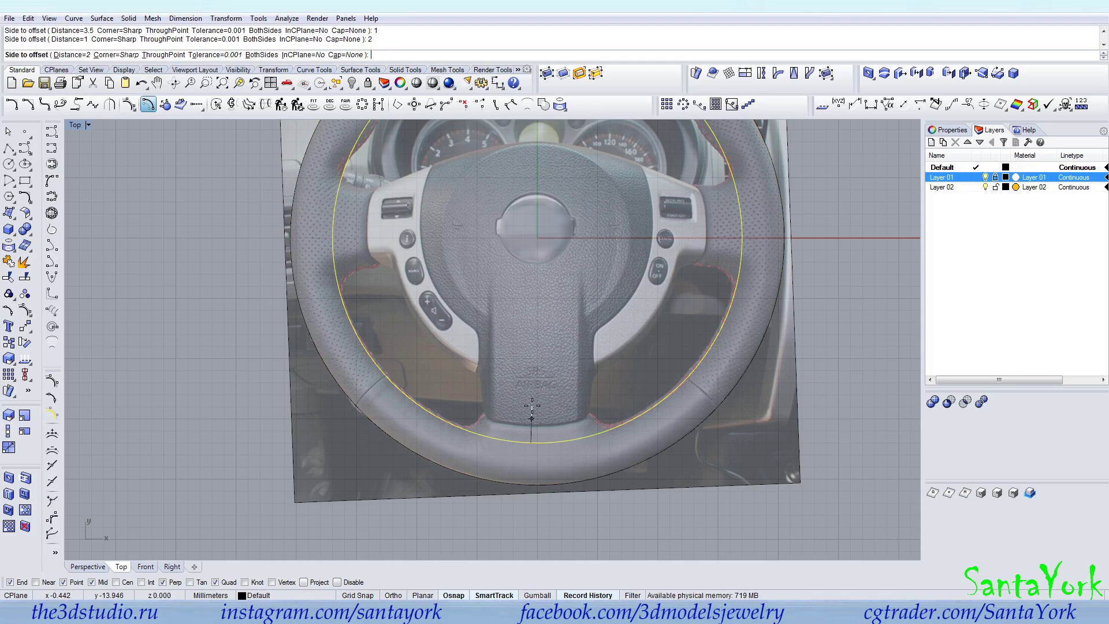
text(1.75)
key(Return)
text(5)
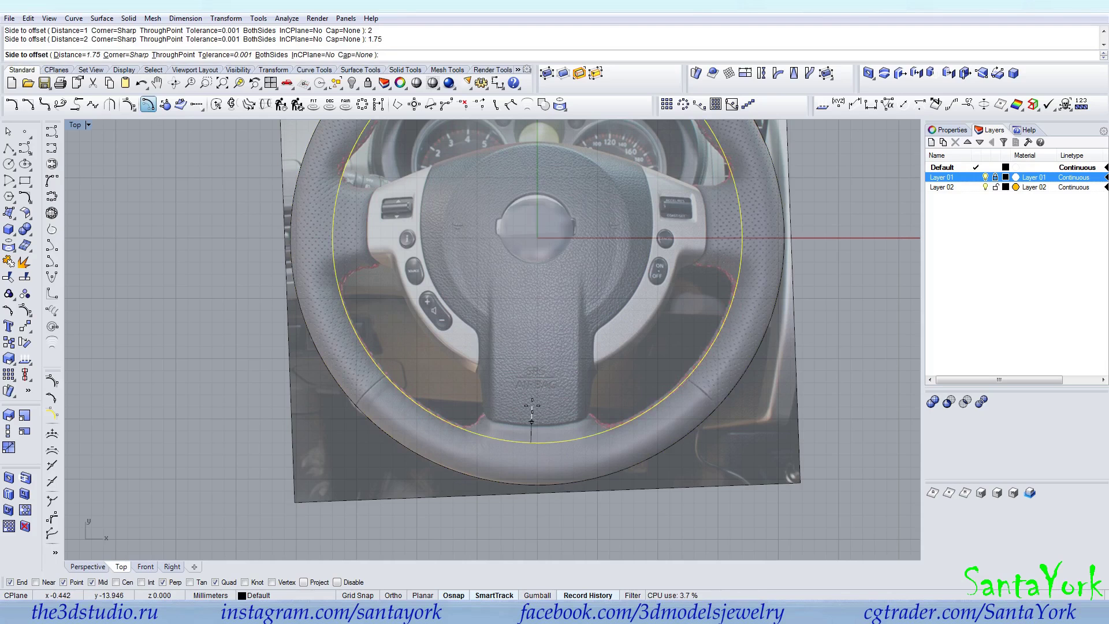
text(.5)
key(Return)
click(533, 406)
Offset the newest inner circle inward once more, using the same 1.5 mm distance
right_drag(354, 223, 369, 278)
click(368, 279)
right_click(369, 279)
click(401, 287)
click(417, 289)
right_drag(616, 266, 612, 286)
scroll(727, 254, up, 4)
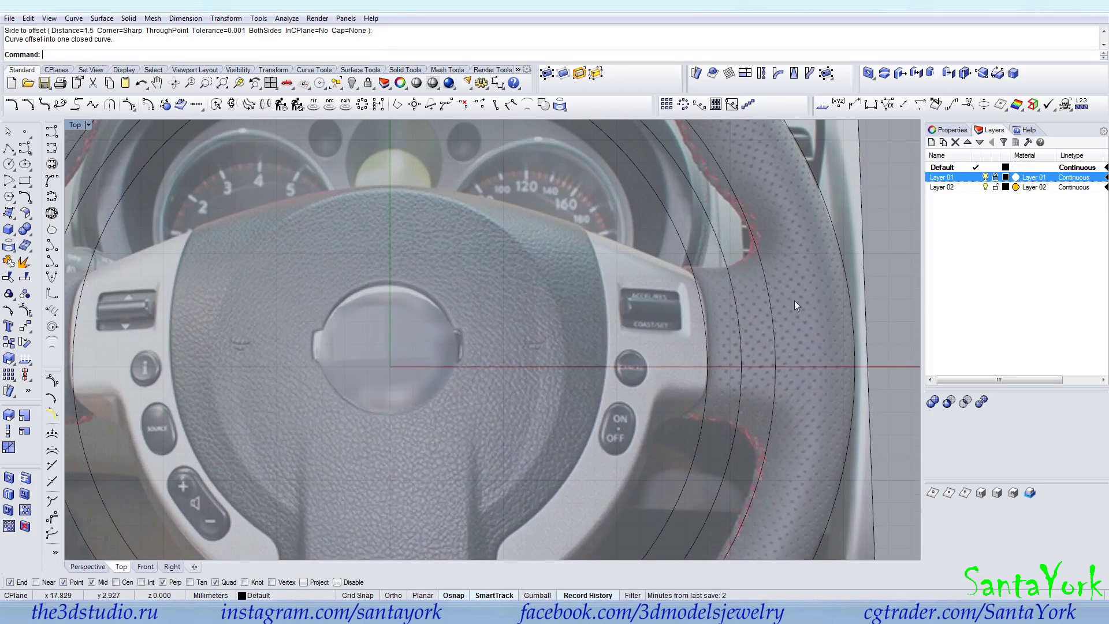
Draw a short line between the two innermost circles along the lower edge of the wheel's right spoke
click(9, 148)
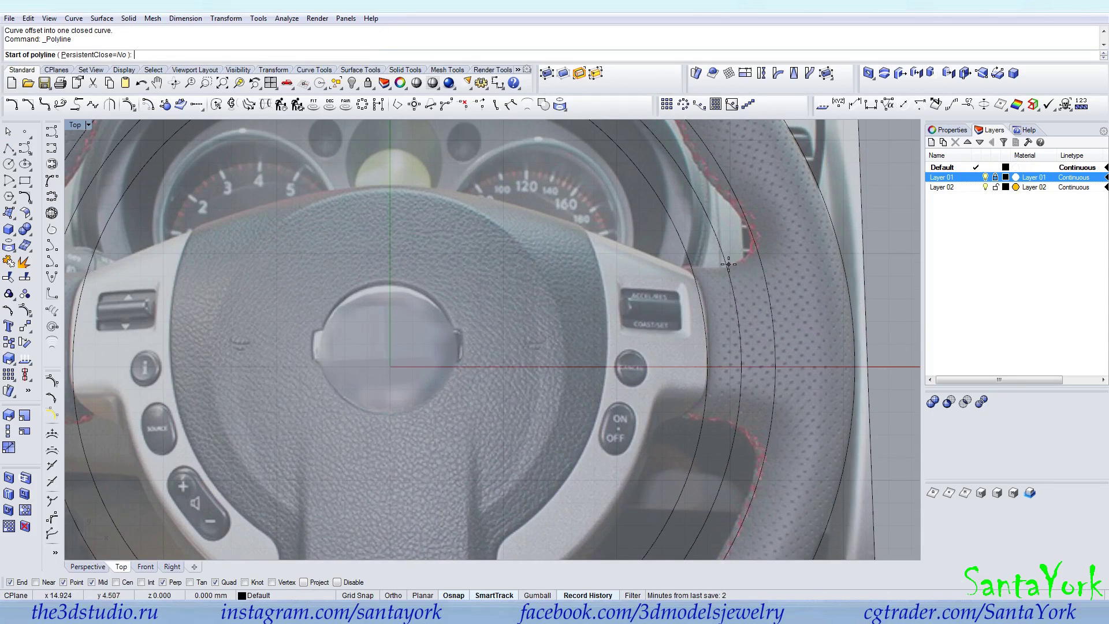
click(736, 424)
click(704, 419)
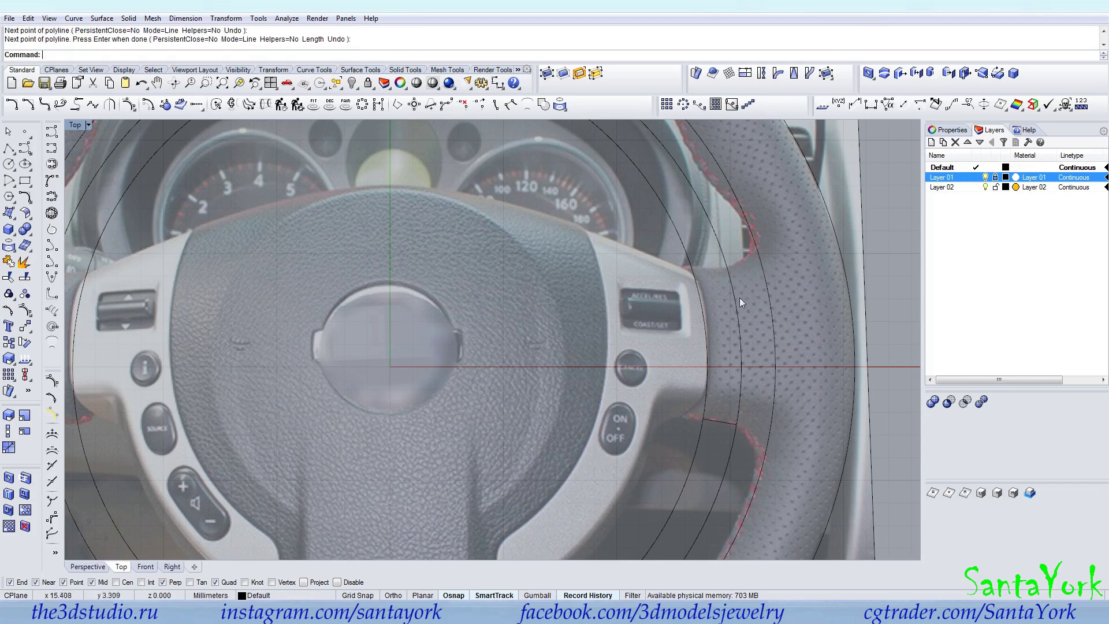
key(Escape)
right_click(712, 266)
key(Escape)
Mirror the short spoke-edge line across the X axis
click(719, 425)
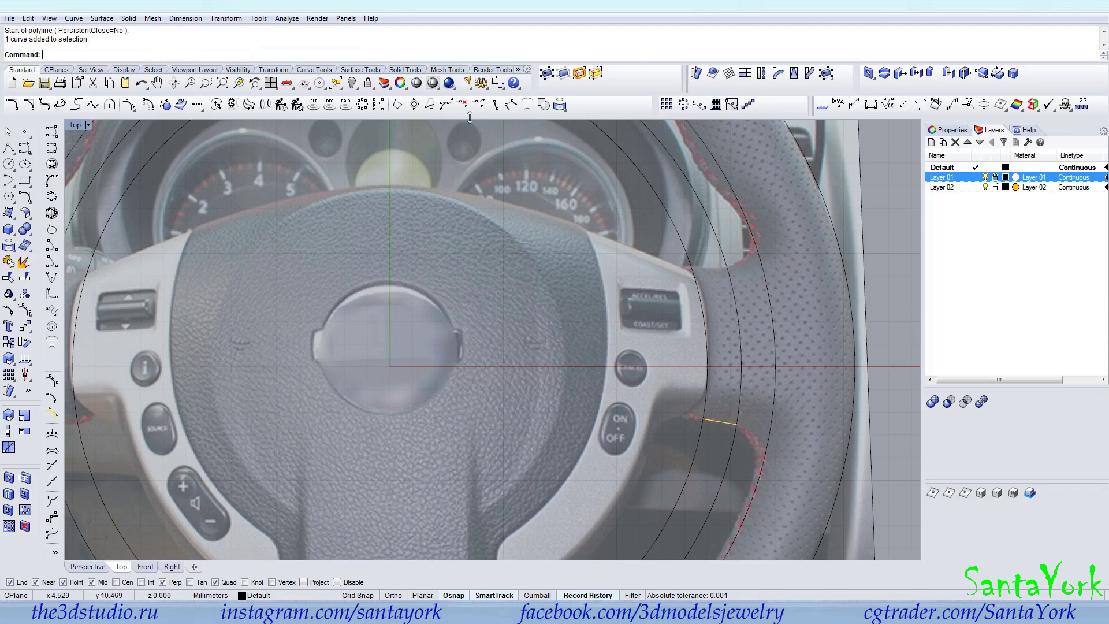
click(225, 18)
click(242, 104)
click(145, 55)
Rotate the mirrored line about the origin up to the upper edge of the right spoke
click(719, 310)
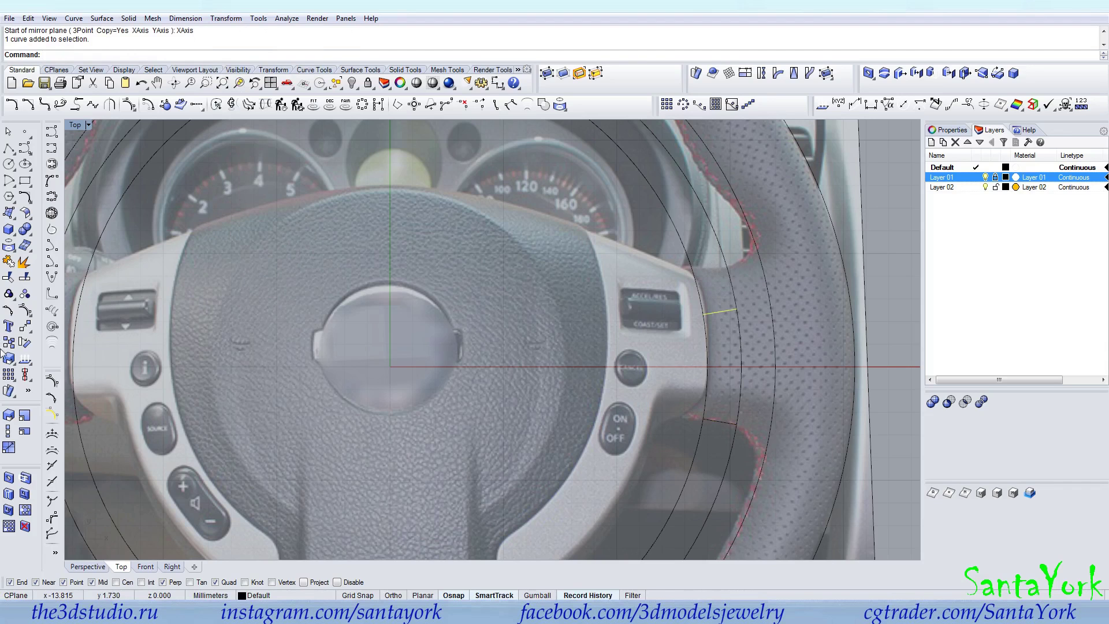
click(24, 342)
text(0)
key(Return)
click(630, 360)
click(623, 327)
Turn on the upper line's control points and move its outer endpoint down to follow the spoke's edge
click(25, 310)
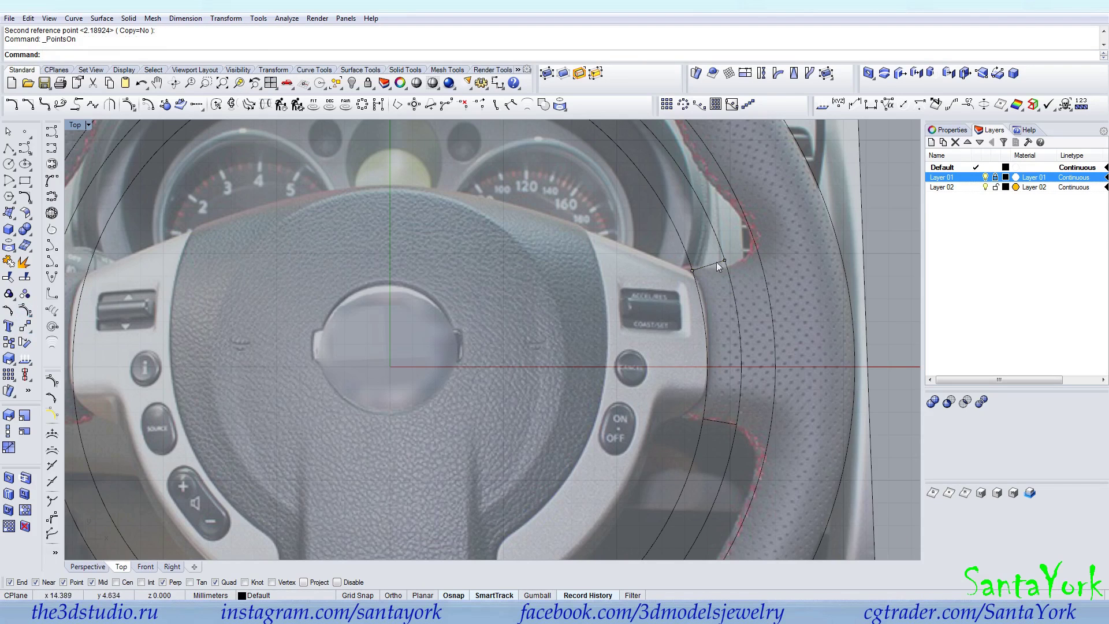
scroll(727, 260, up, 3)
drag(723, 262, 725, 275)
scroll(664, 301, down, 5)
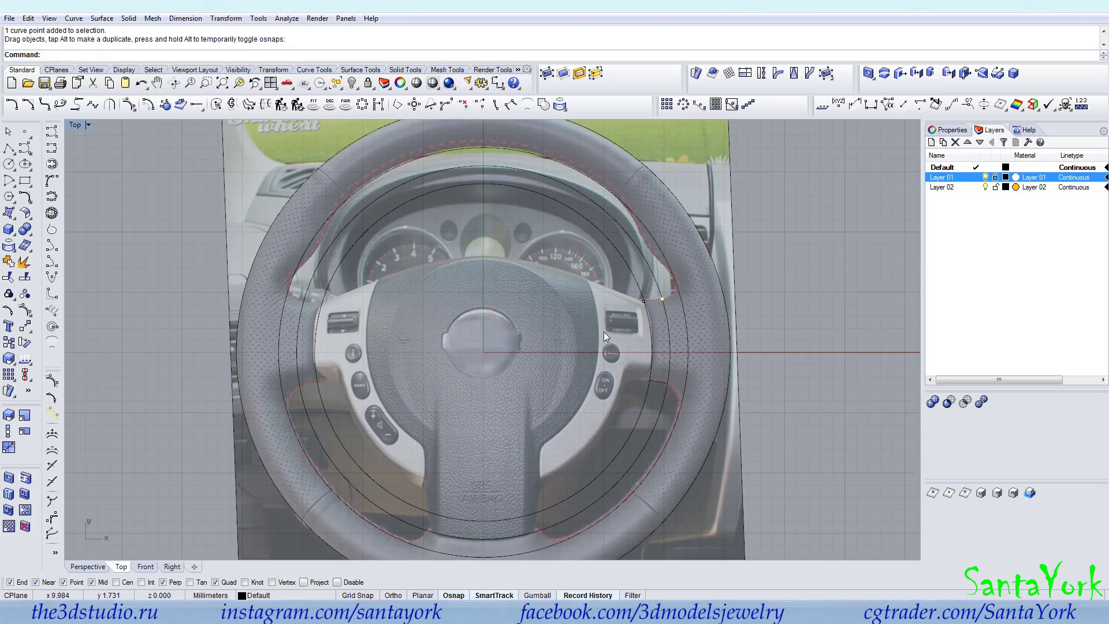
scroll(659, 274, up, 4)
scroll(666, 206, down, 4)
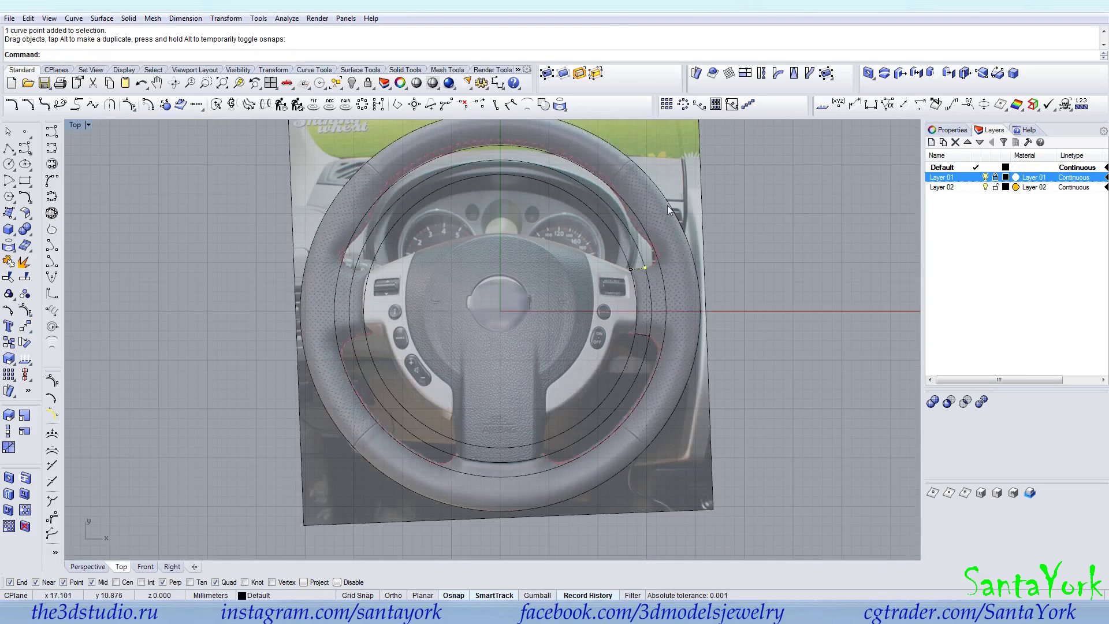
scroll(667, 252, up, 4)
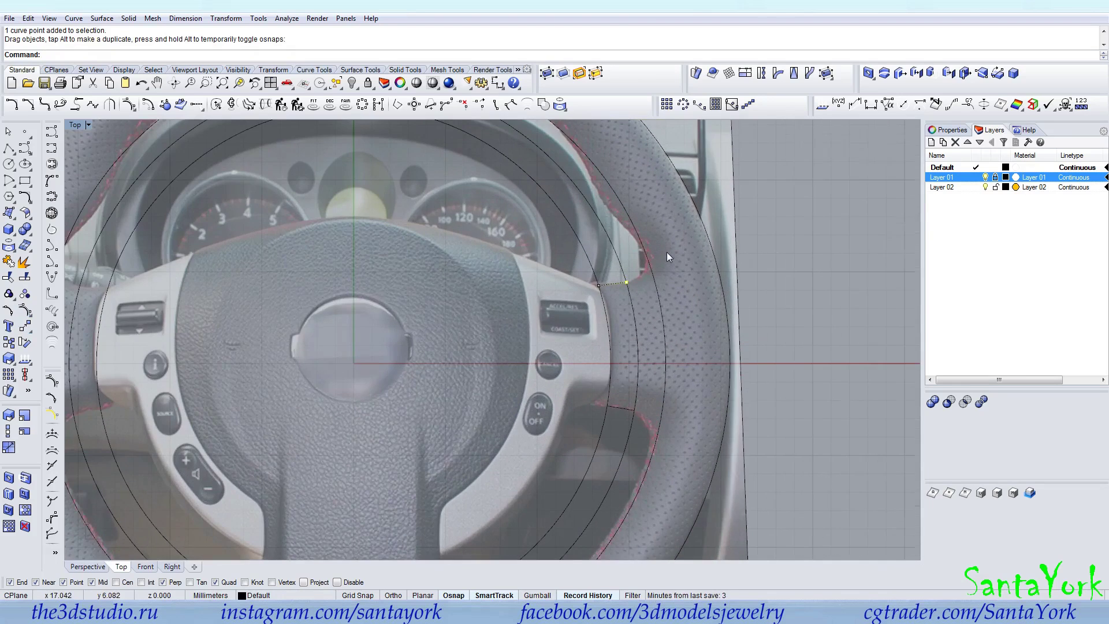
Draw a two-segment polyline along the lower spoke's left edge, from the rim's inner circle to the innermost circle
scroll(652, 242, down, 4)
scroll(471, 353, up, 5)
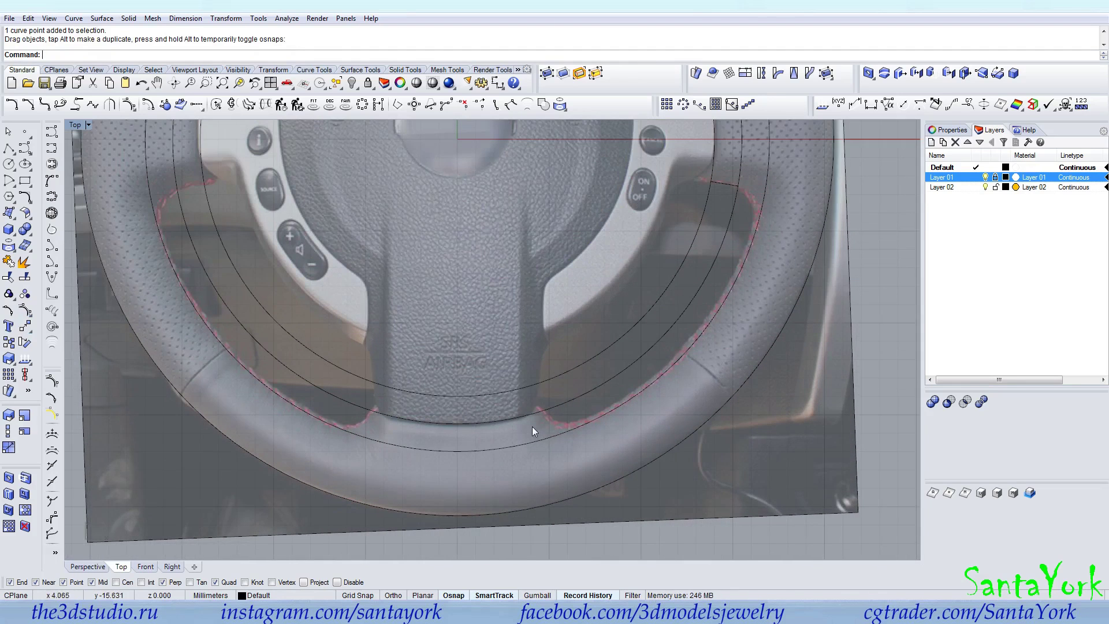
click(9, 147)
scroll(363, 435, up, 3)
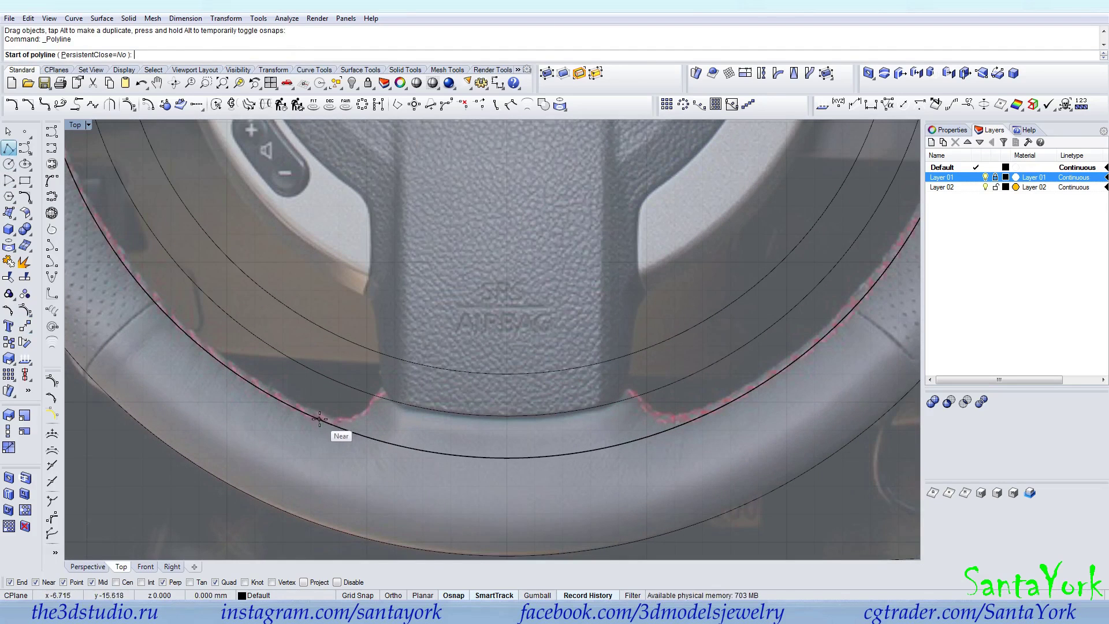
click(319, 418)
click(379, 396)
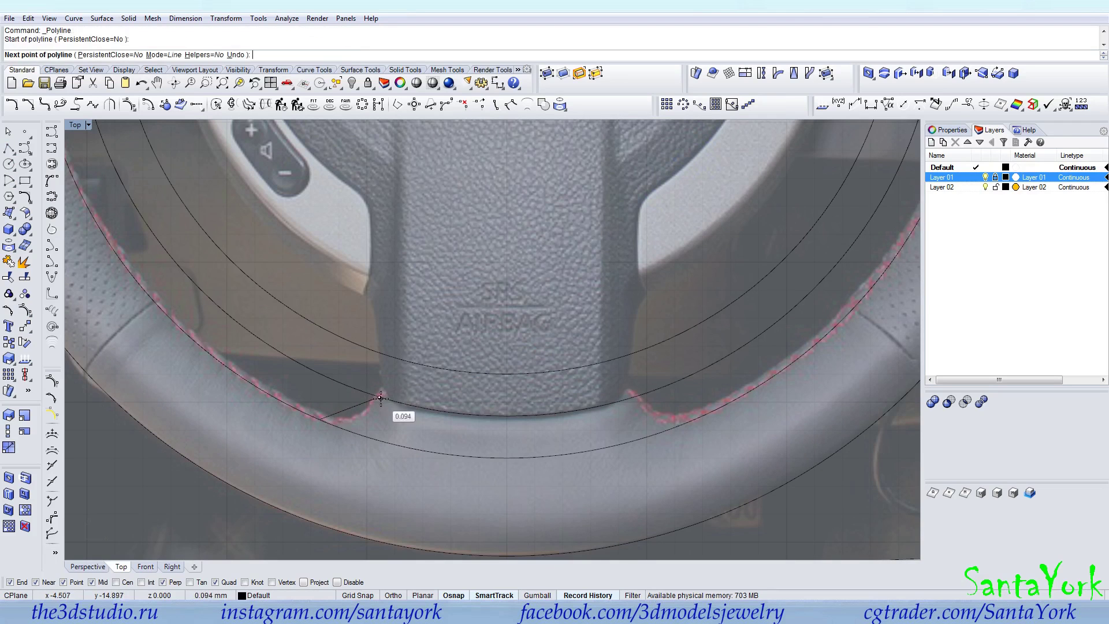
click(393, 353)
right_click(393, 353)
Mirror the two lower-spoke edge segments across the Y axis
drag(307, 437, 467, 306)
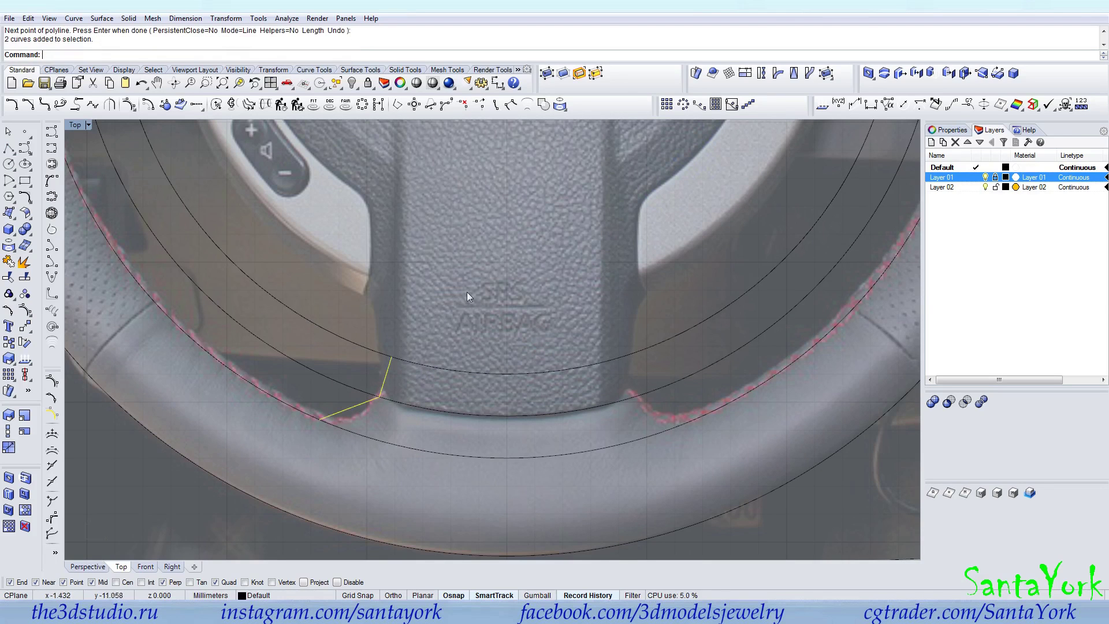
click(228, 21)
click(236, 108)
click(176, 54)
scroll(514, 398, down, 11)
scroll(644, 245, up, 9)
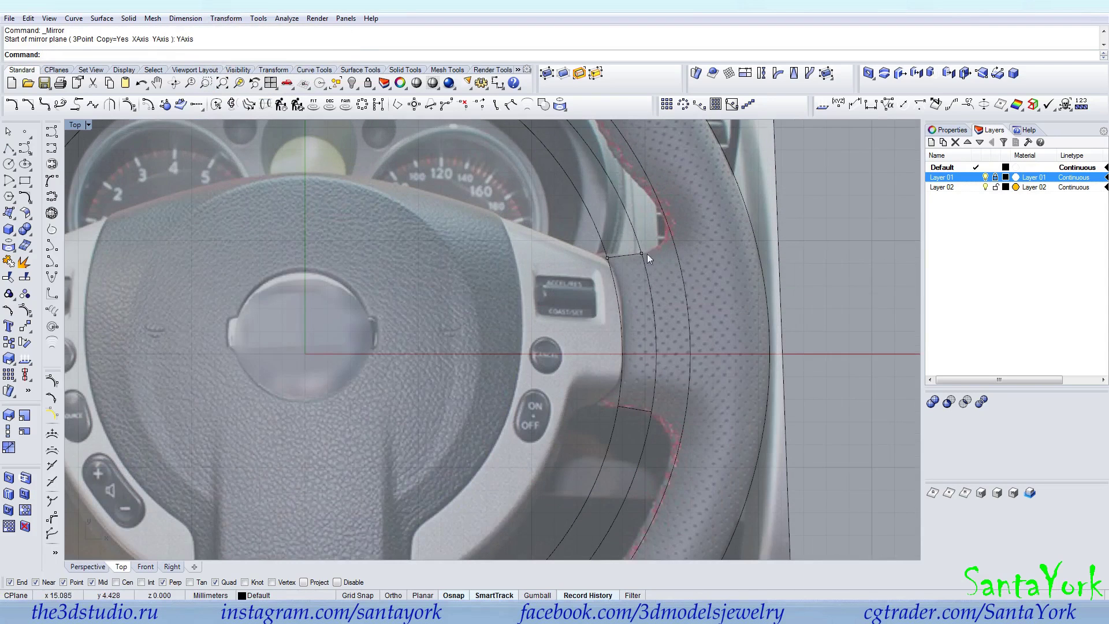
right_drag(636, 272, 597, 309)
right_click(606, 291)
click(604, 291)
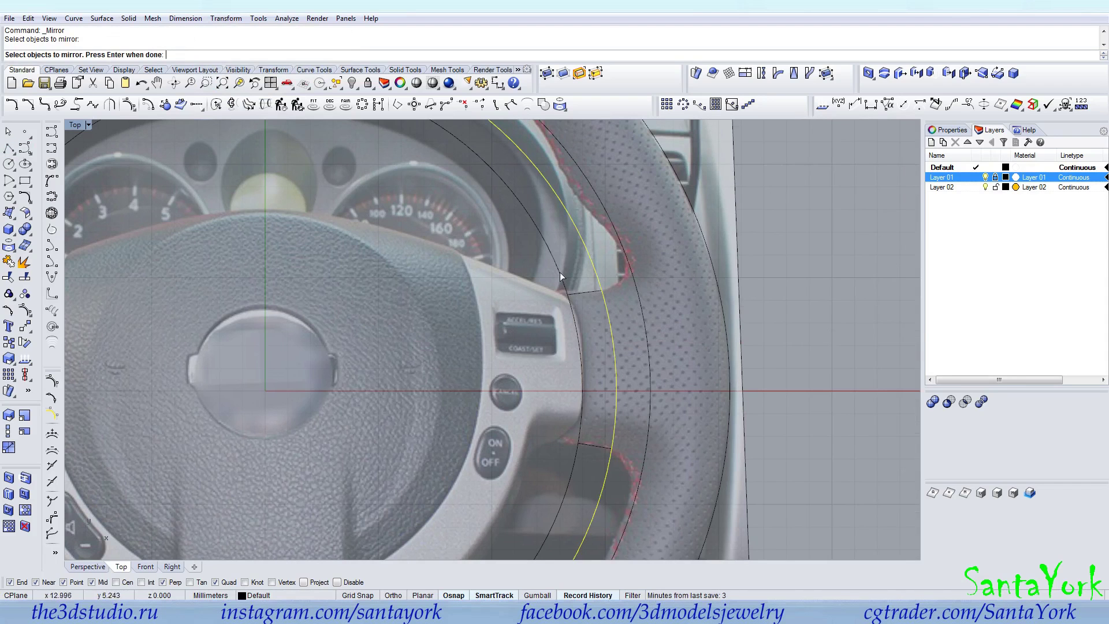
scroll(646, 208, down, 5)
key(Escape)
Copy the two outer slanted segments of the lower spoke by rotating them 90 degrees about the origin to the right spoke
click(538, 438)
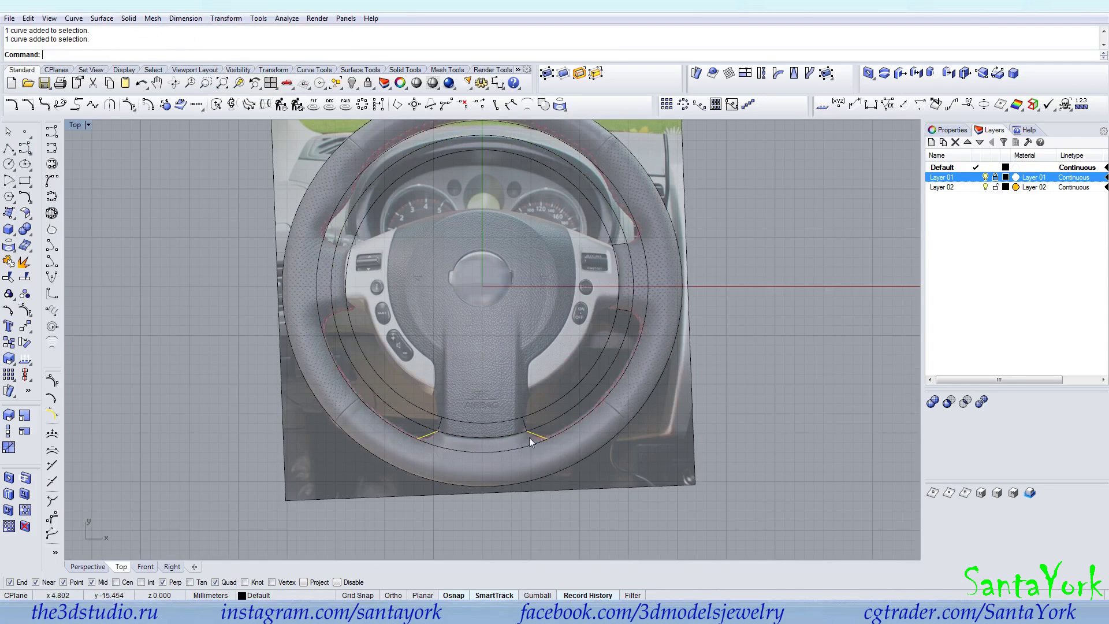
click(28, 330)
click(74, 54)
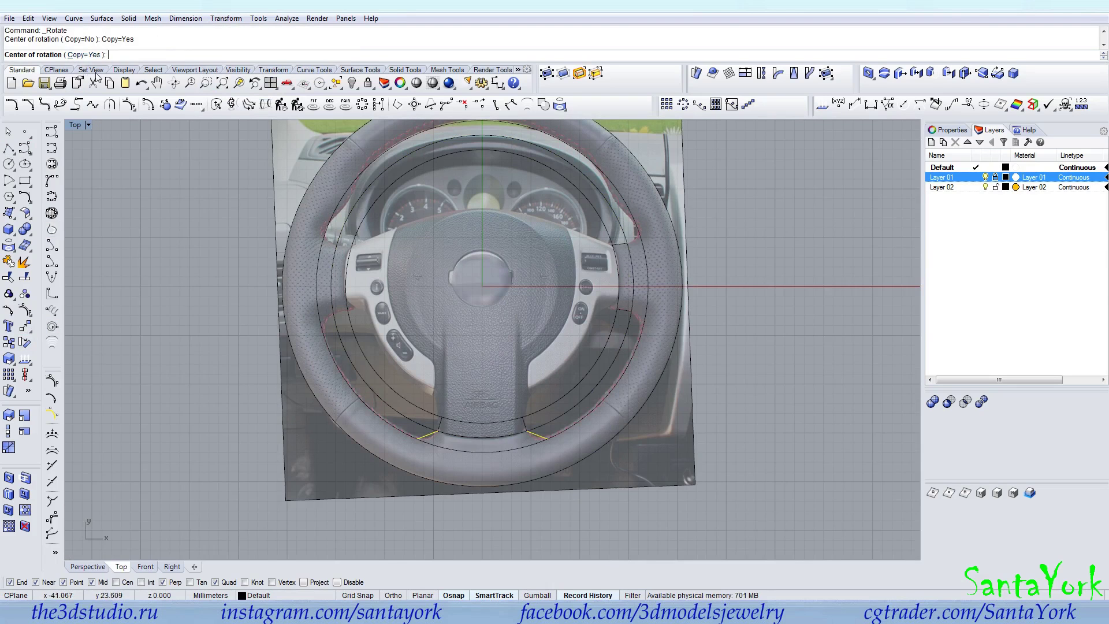
click(481, 286)
click(482, 386)
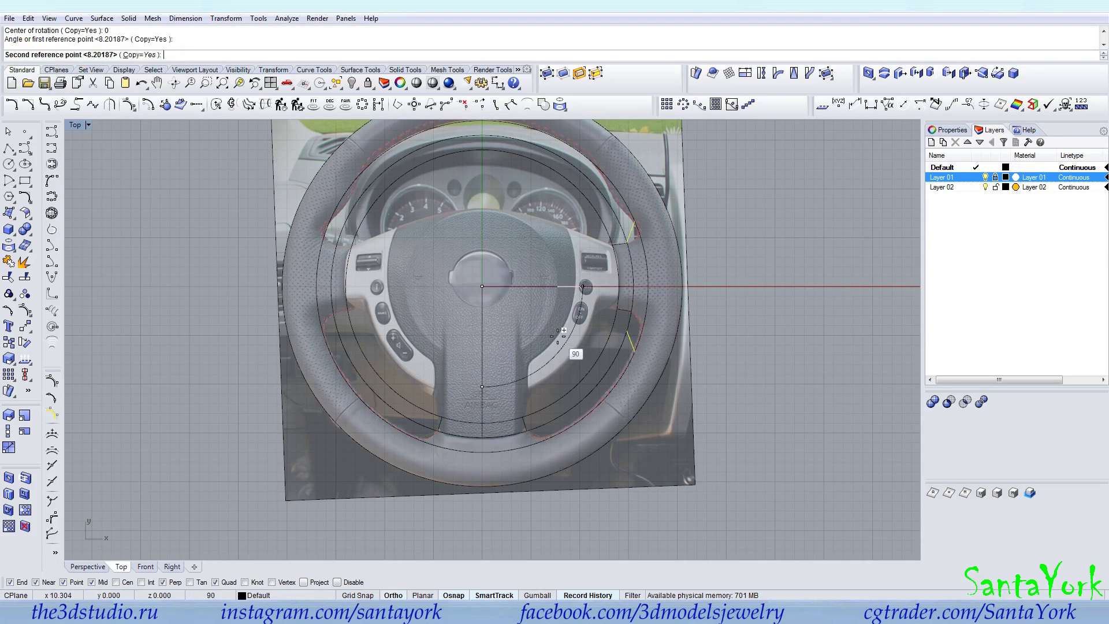
right_click(557, 336)
Rotate the upper copied segment about the origin, without copying, so its inner end meets the right spoke's upper edge line
scroll(626, 225, up, 10)
click(642, 240)
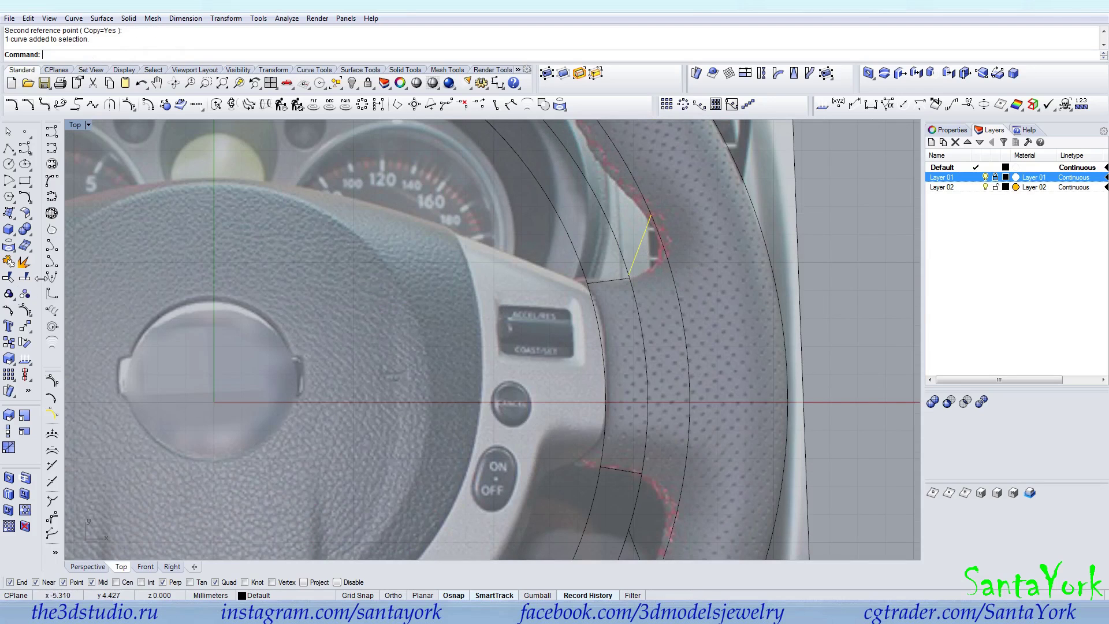
click(26, 344)
text(0)
key(Return)
click(130, 55)
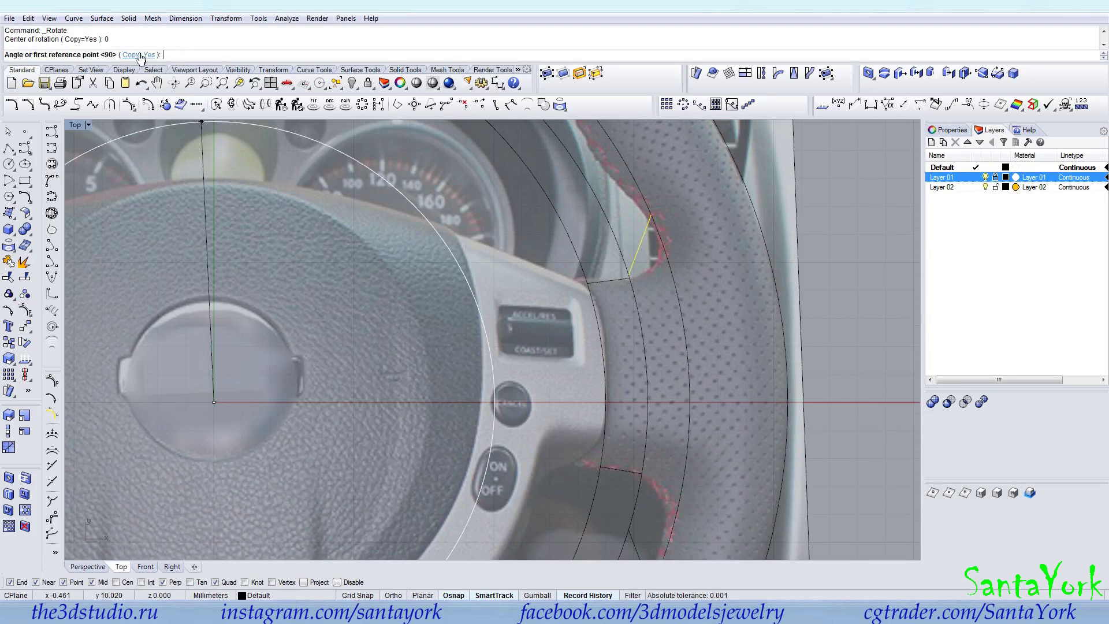
click(629, 275)
click(632, 278)
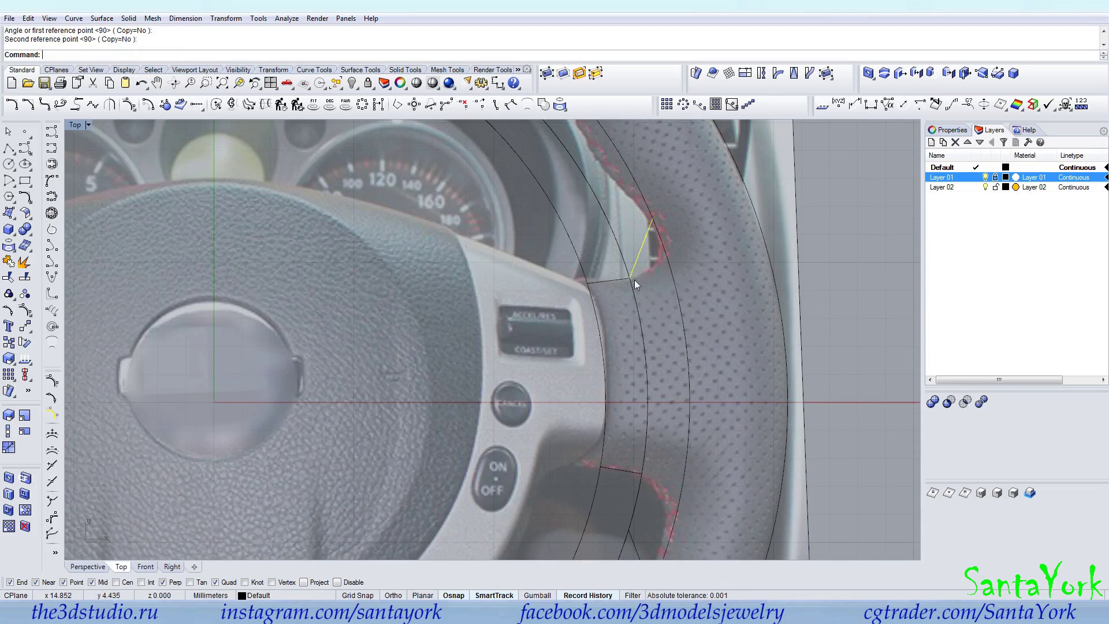
Rotate the lower copied segment about the origin so its inner end meets the right spoke's lower edge line
scroll(646, 209, down, 4)
scroll(635, 422, up, 2)
key(Return)
text(0)
key(Return)
click(638, 421)
click(636, 420)
key(Return)
text(0)
key(Return)
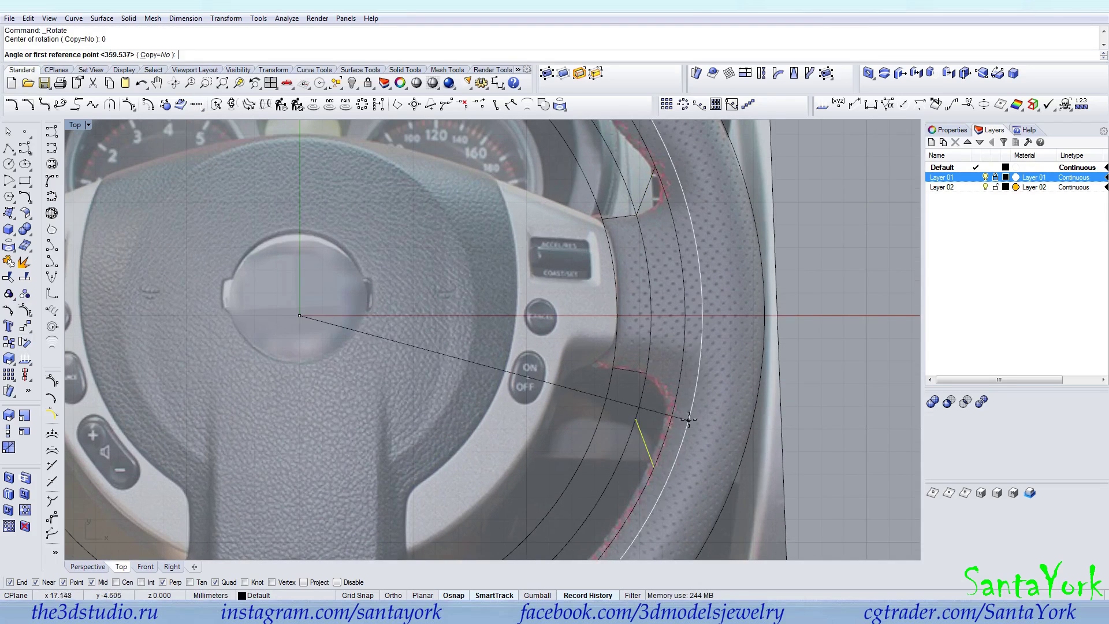
click(637, 409)
click(647, 368)
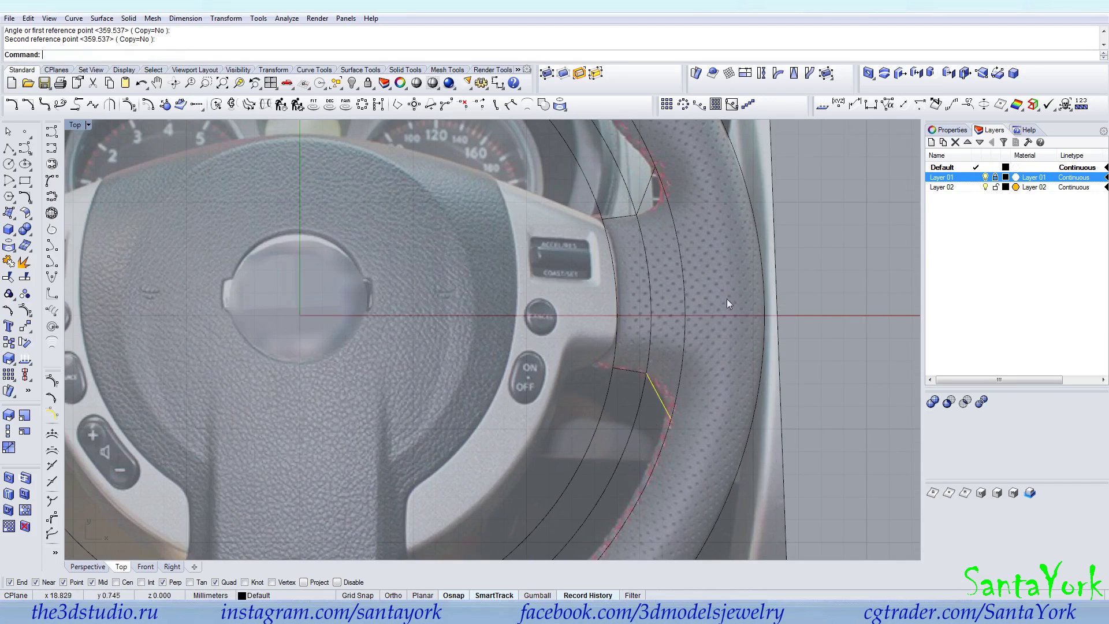
Mirror the four edge segments of the right spoke across the Y axis to the left spoke
scroll(713, 311, down, 6)
shift+click(683, 242)
shift+drag(634, 349, 747, 227)
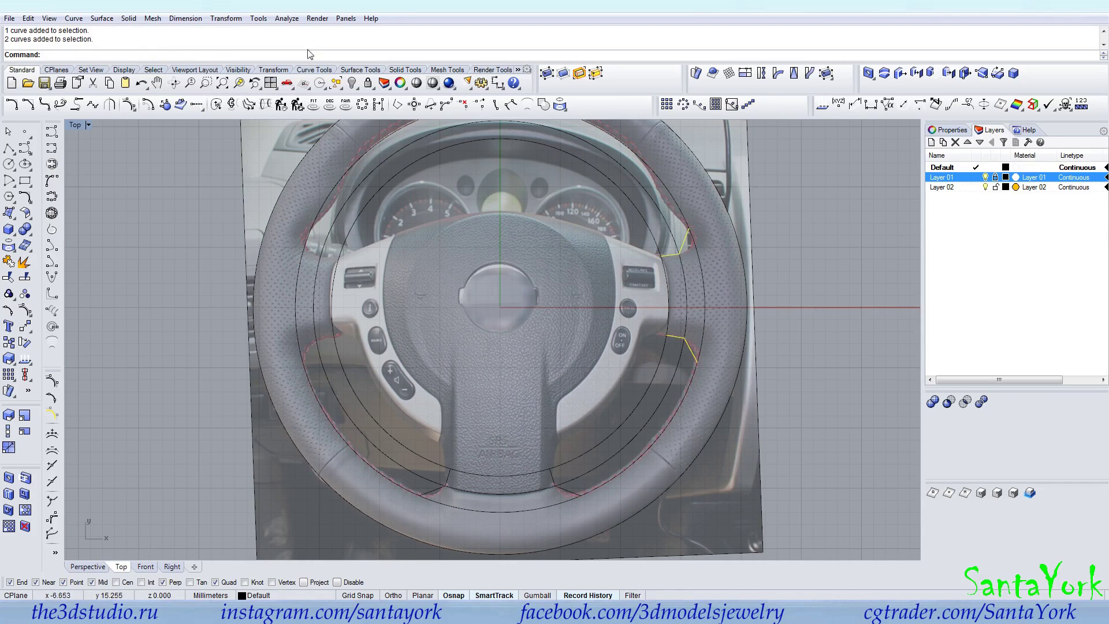
click(225, 18)
click(228, 103)
click(166, 55)
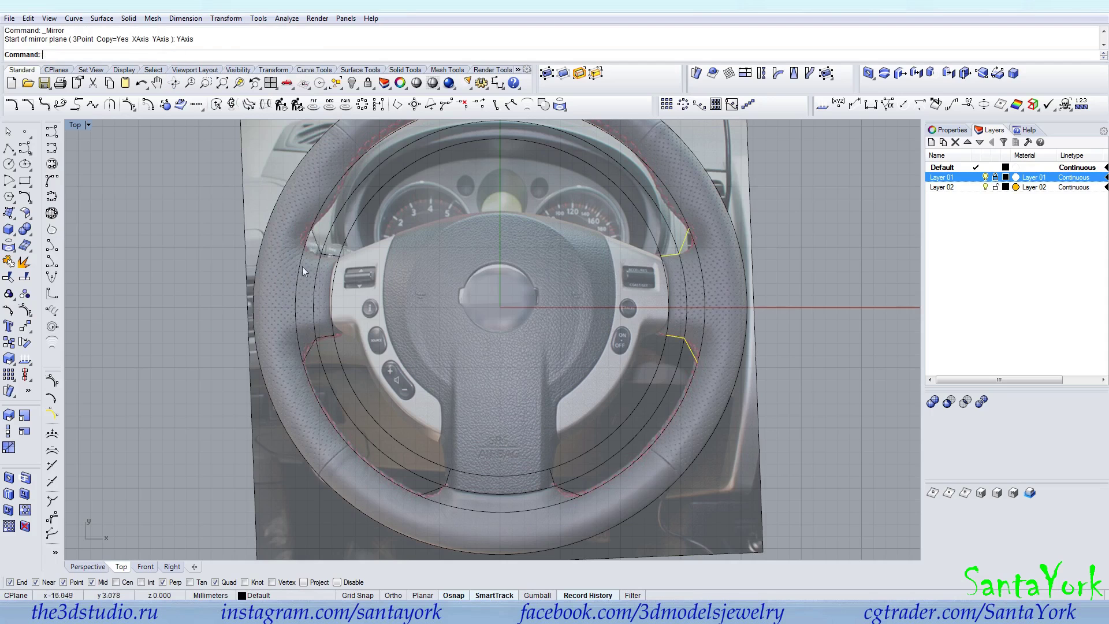
Hide Layer 01 and trim the three inner circles with the spoke-edge segments, keeping a single notched inner rim outline
click(985, 177)
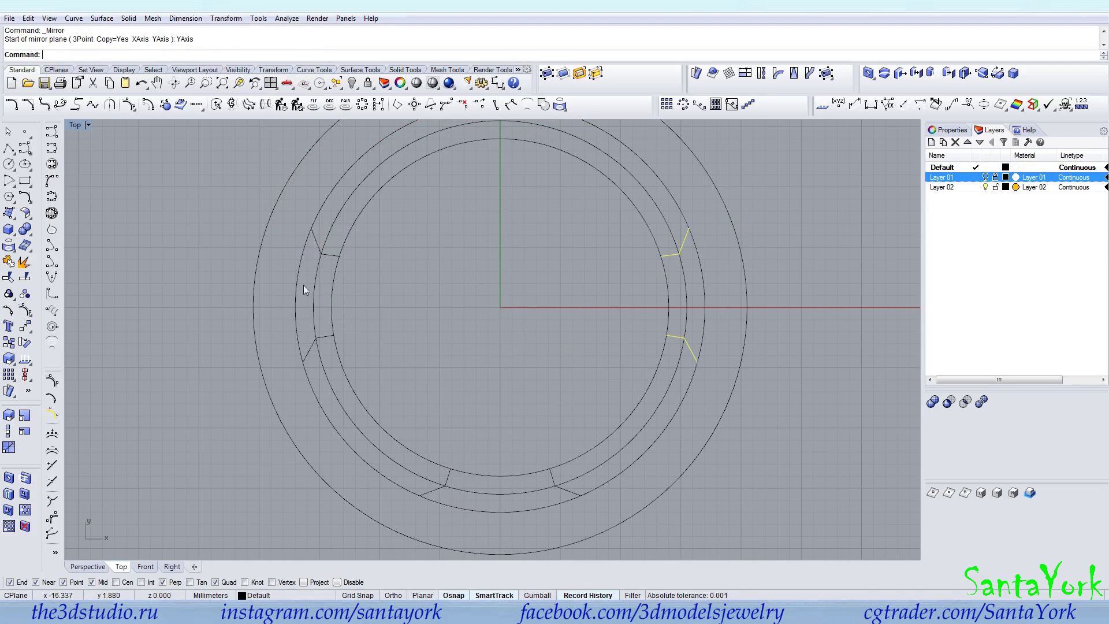
scroll(420, 389, down, 3)
drag(300, 470, 586, 258)
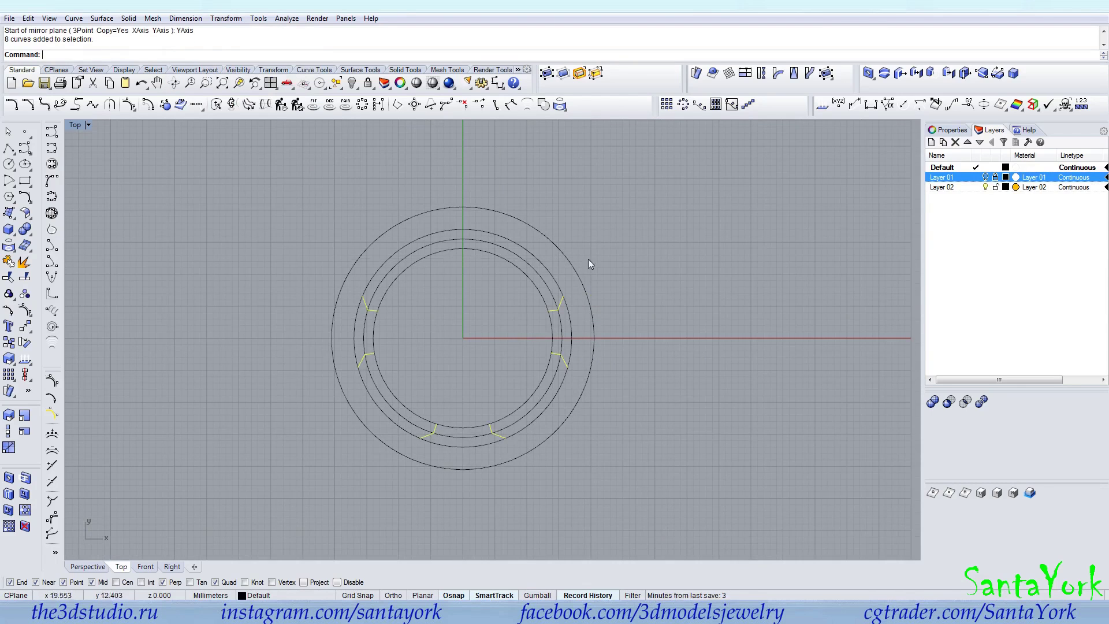
click(9, 278)
scroll(455, 439, up, 3)
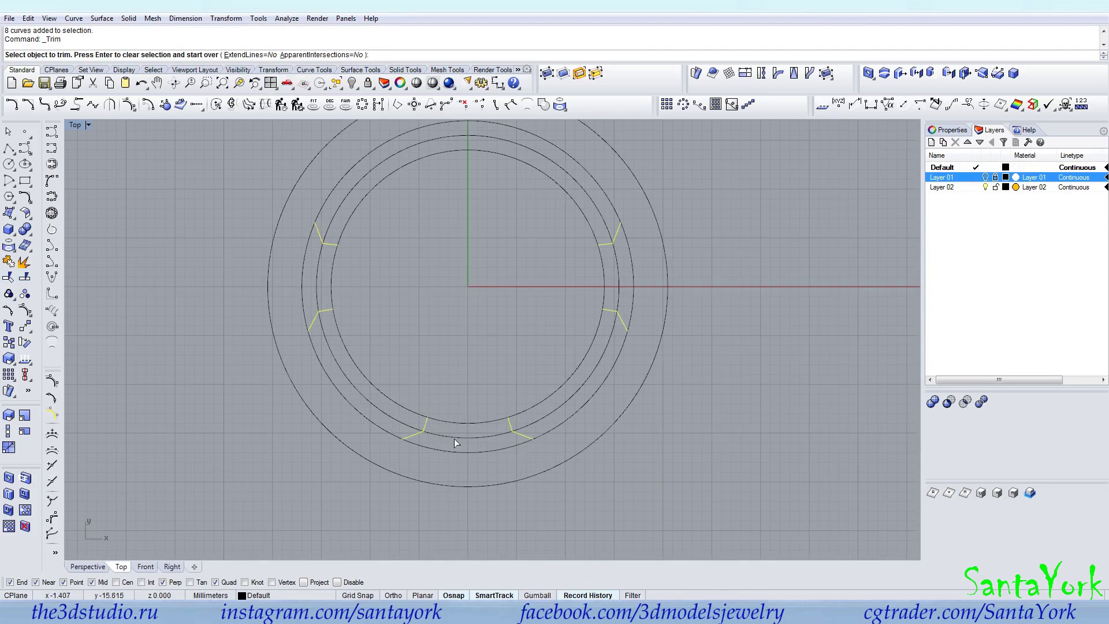
click(317, 270)
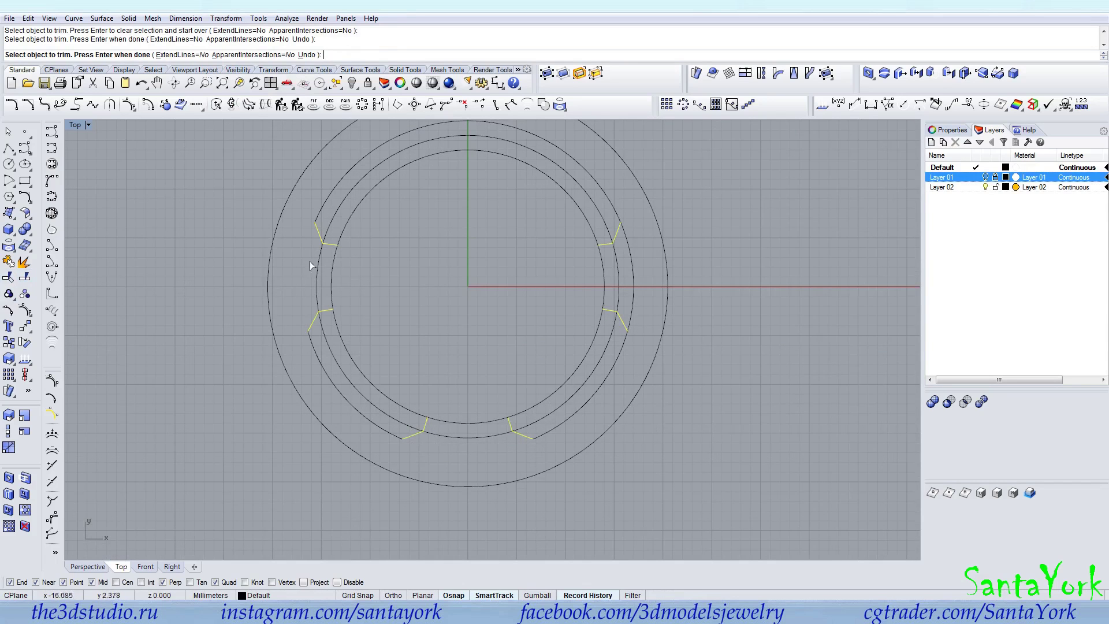
click(454, 428)
click(403, 406)
click(317, 265)
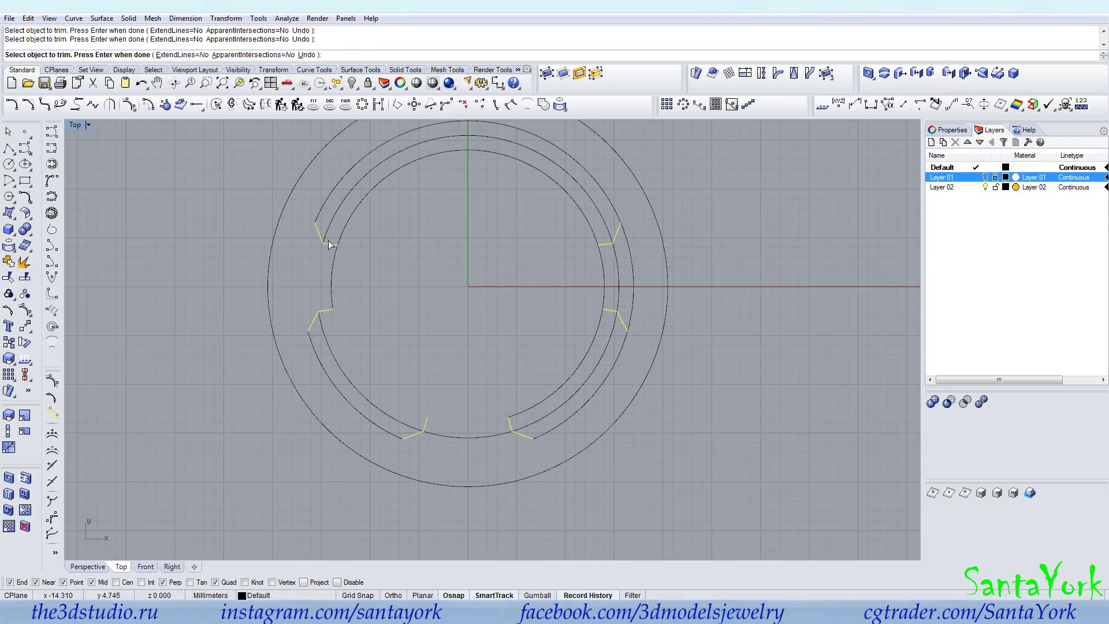
click(616, 264)
click(579, 182)
click(564, 189)
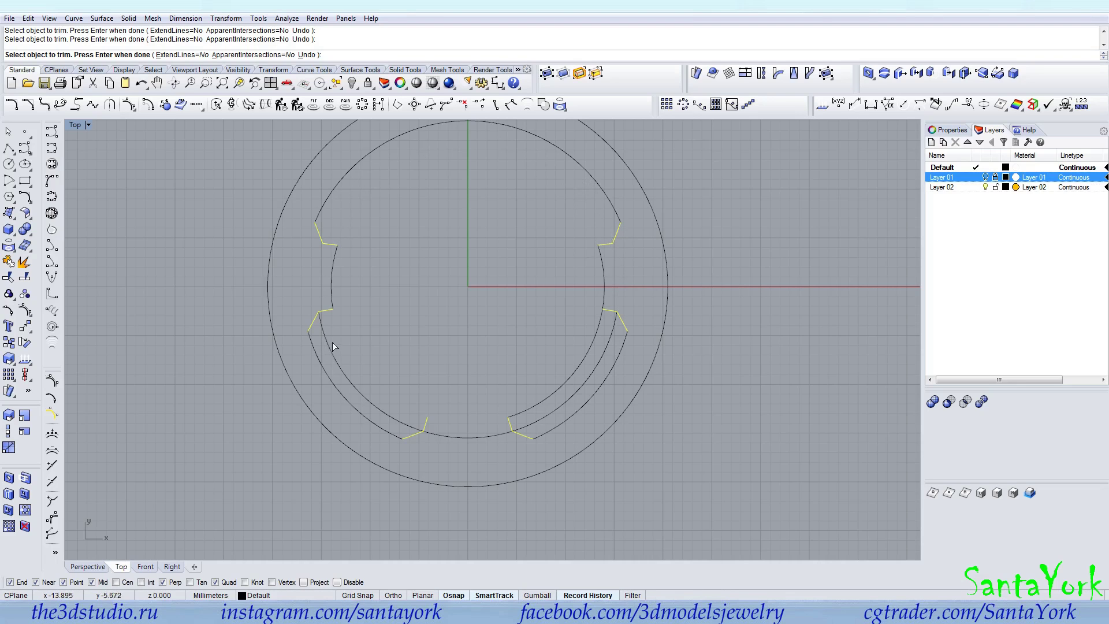
click(407, 421)
click(568, 377)
key(Return)
Add arc blends between the rim arcs and the short edge lines at both corners of the lower spoke
click(77, 105)
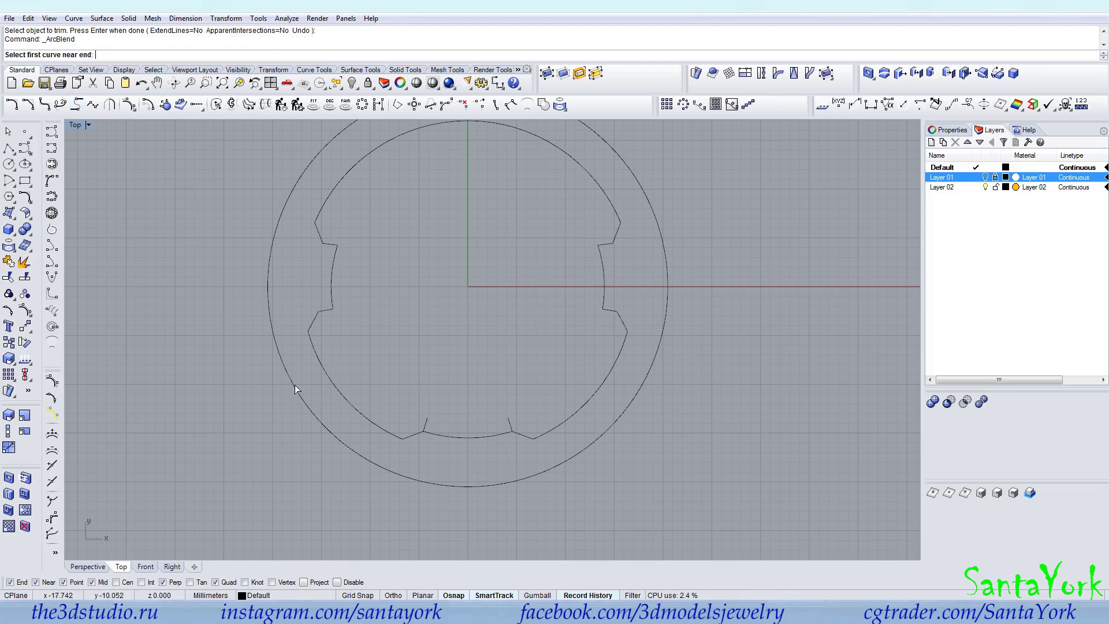
click(402, 438)
click(428, 432)
key(Return)
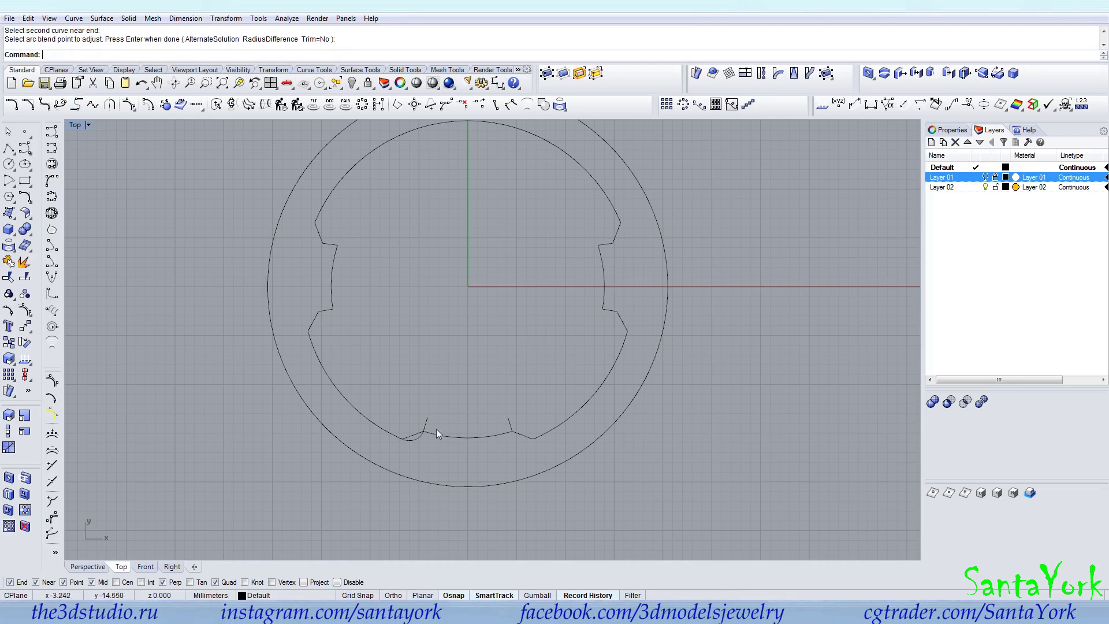
right_click(512, 428)
click(511, 428)
click(539, 436)
right_click(527, 437)
Delete the straight slanted and short edge segments at both corners of the lower spoke
click(522, 434)
key(Delete)
click(511, 425)
key(Delete)
click(426, 425)
key(Delete)
click(413, 435)
key(Delete)
Round the left spoke's lower and upper corners with arc blends and delete the leftover slanted segments
key(Return)
click(312, 333)
click(322, 312)
key(Return)
key(Return)
key(Return)
click(327, 248)
click(317, 222)
key(Return)
click(310, 314)
key(Delete)
Round the right spoke's upper and lower corners with arc blends and delete the leftover slanted segments
right_click(606, 247)
click(606, 244)
click(618, 214)
right_click(618, 213)
right_click(614, 310)
click(613, 310)
click(625, 336)
right_click(625, 335)
click(623, 324)
key(Delete)
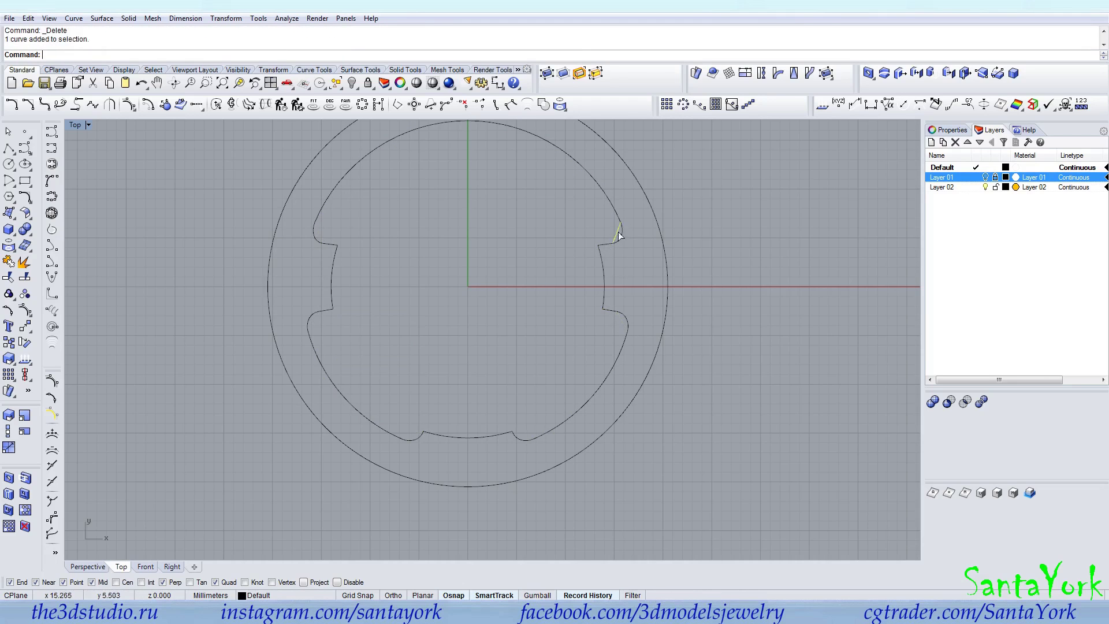
Select all the curves and join the notched inner outline into one closed curve
scroll(377, 327, down, 5)
drag(303, 446, 598, 184)
click(5, 294)
scroll(485, 318, up, 4)
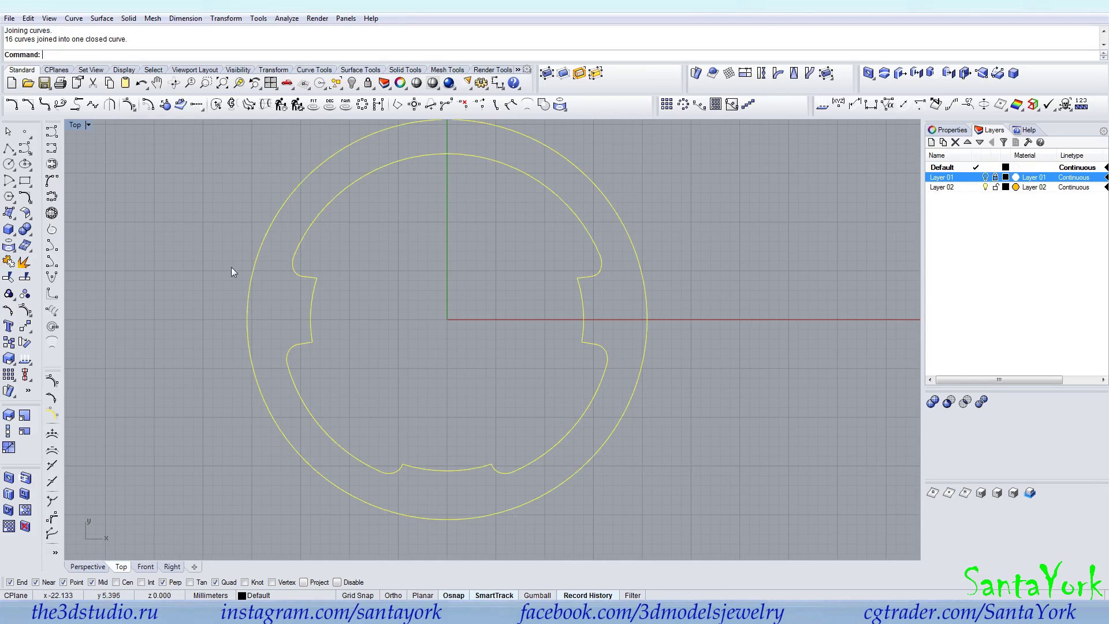
Show all four viewports and extrude the outer circle and notched outline as a solid by 1.75 mm to both sides
double_click(78, 125)
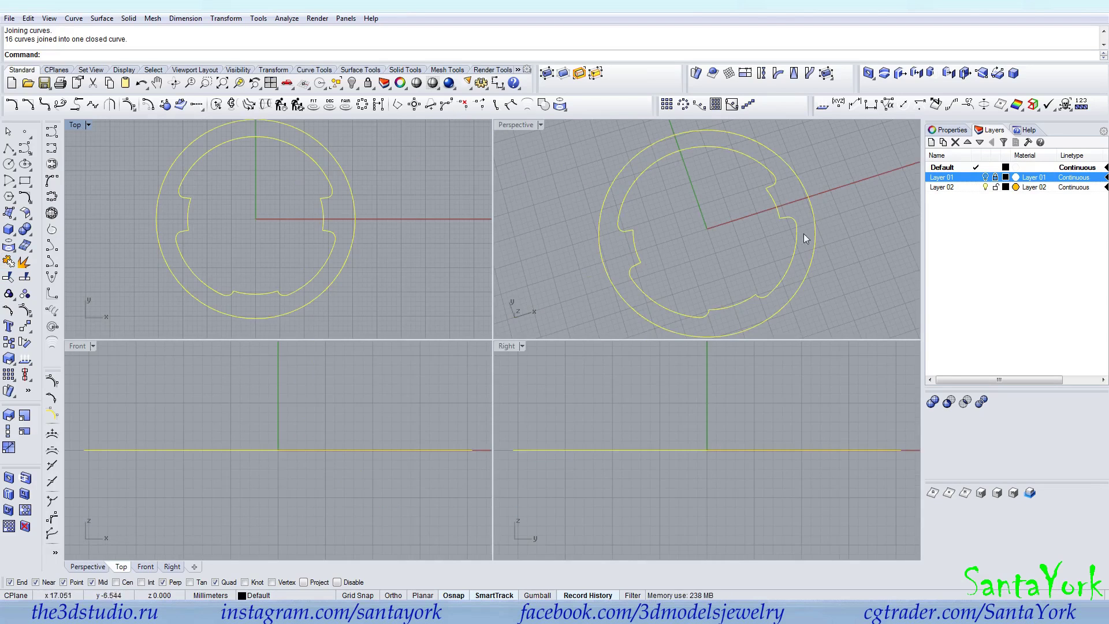
click(985, 179)
click(985, 179)
right_drag(705, 262, 730, 241)
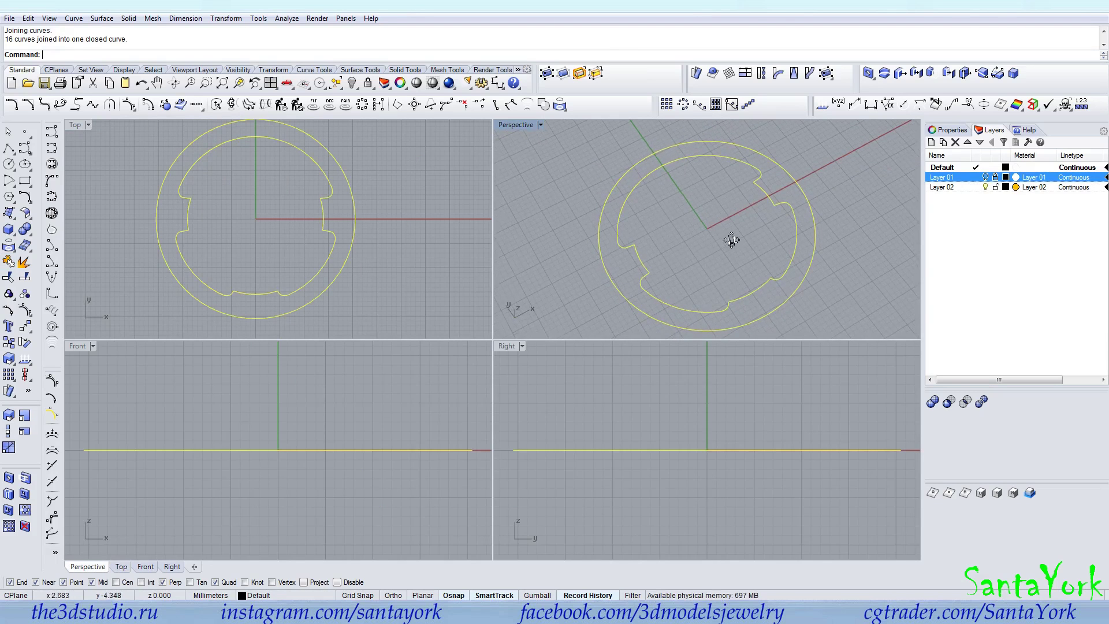
click(129, 18)
mouse_move(231, 223)
click(274, 224)
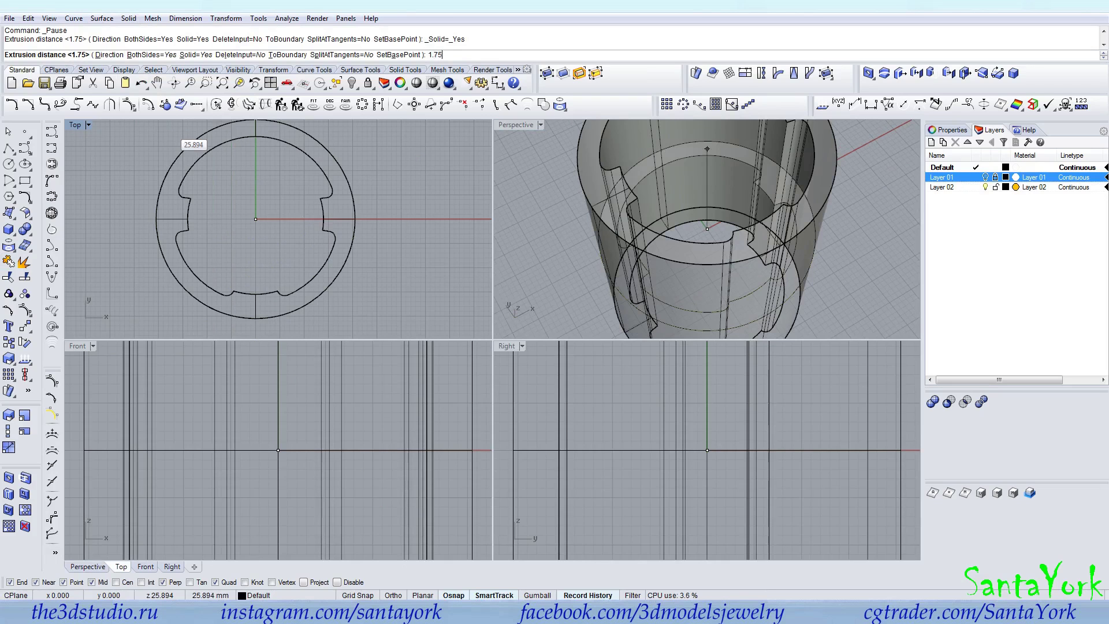
text(1.75)
key(Return)
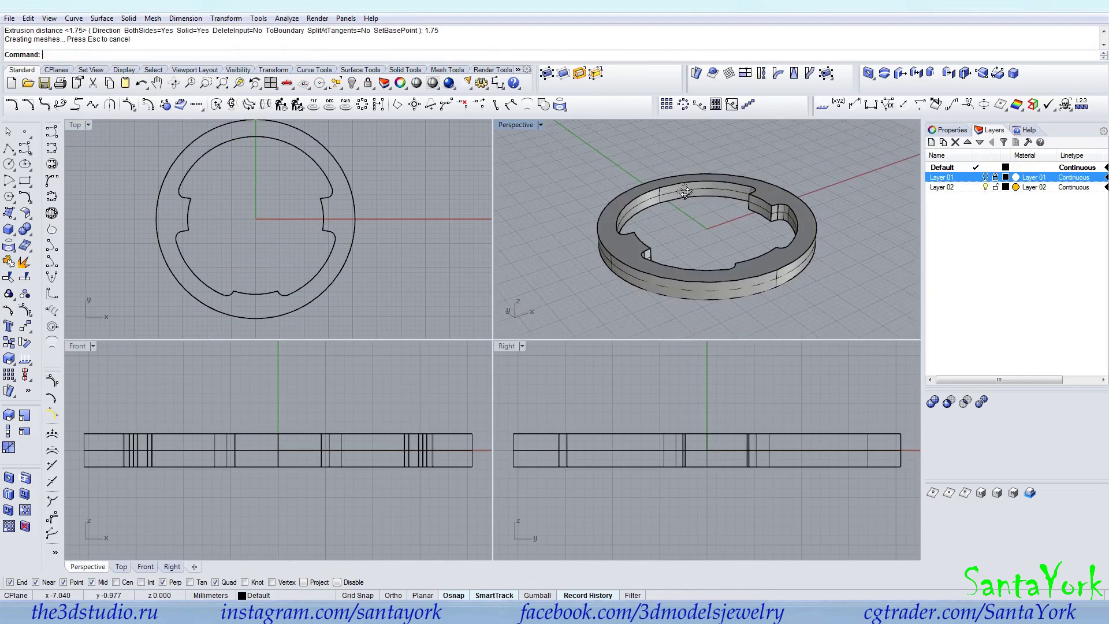
Measure the height of the ring's outer wall along its vertical seam
right_drag(636, 197, 756, 170)
click(9, 149)
scroll(751, 272, up, 5)
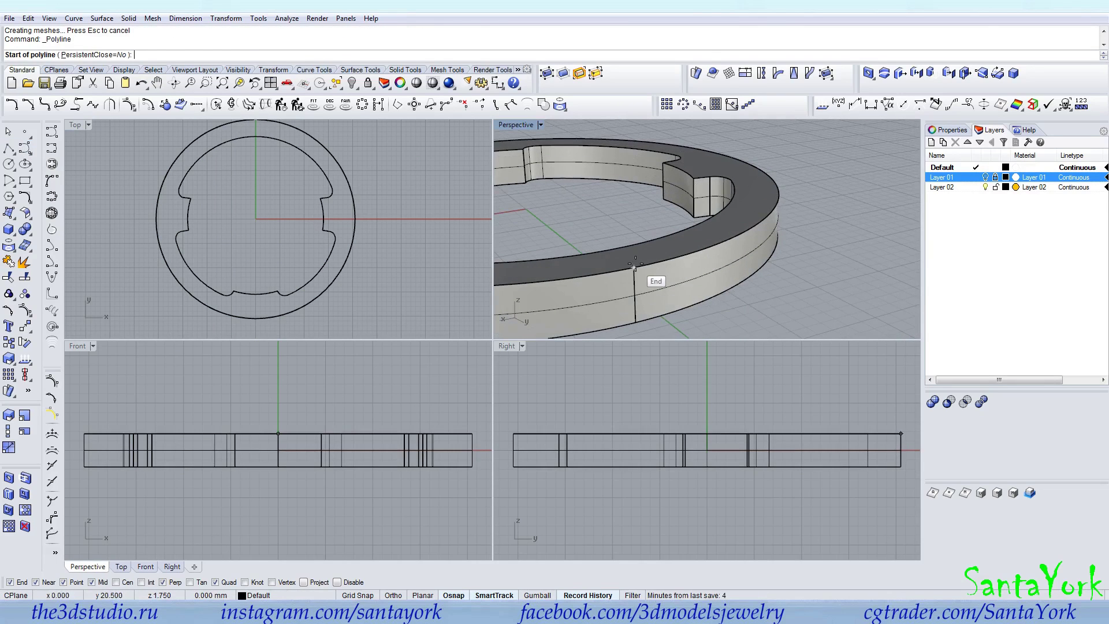
click(634, 267)
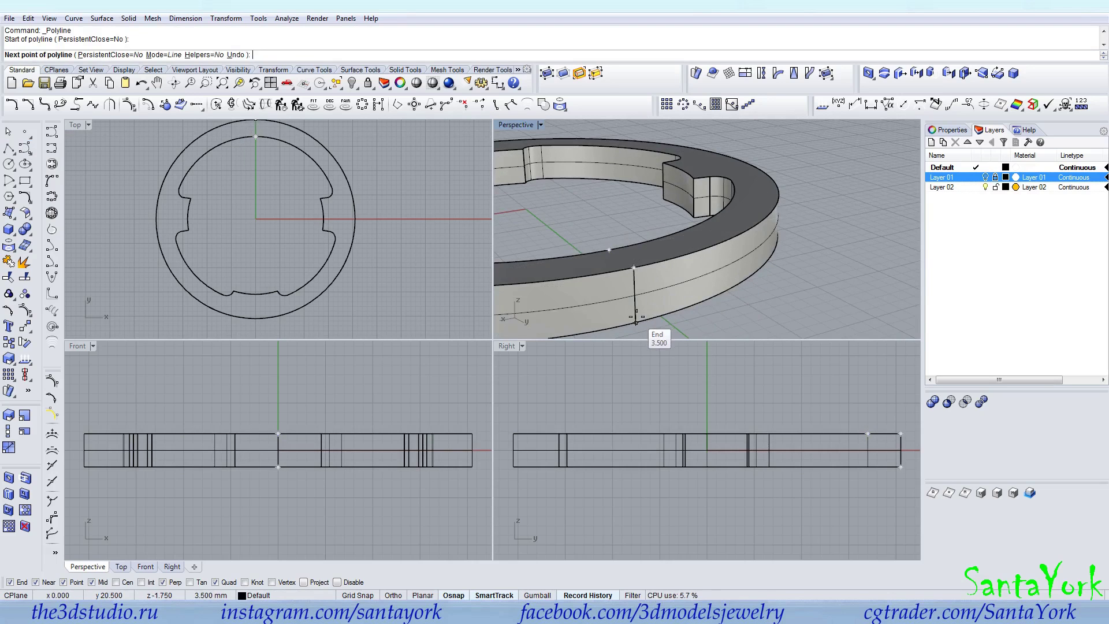
key(Escape)
Fillet the upper and lower outer edges of the ring with a 1.75 mm radius
click(30, 233)
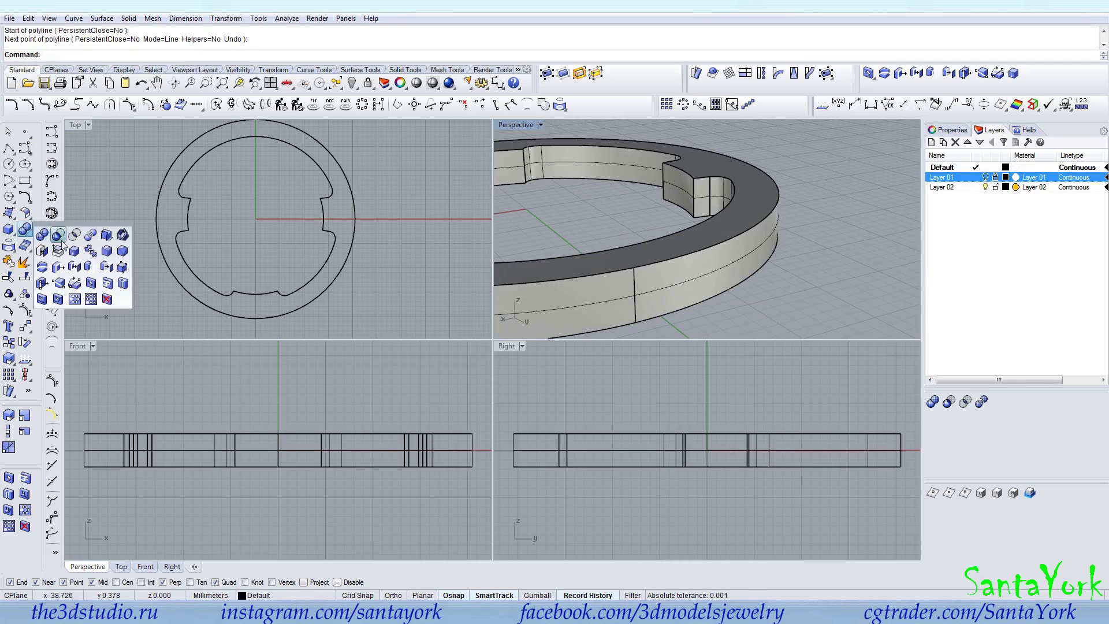
click(107, 253)
text(1)
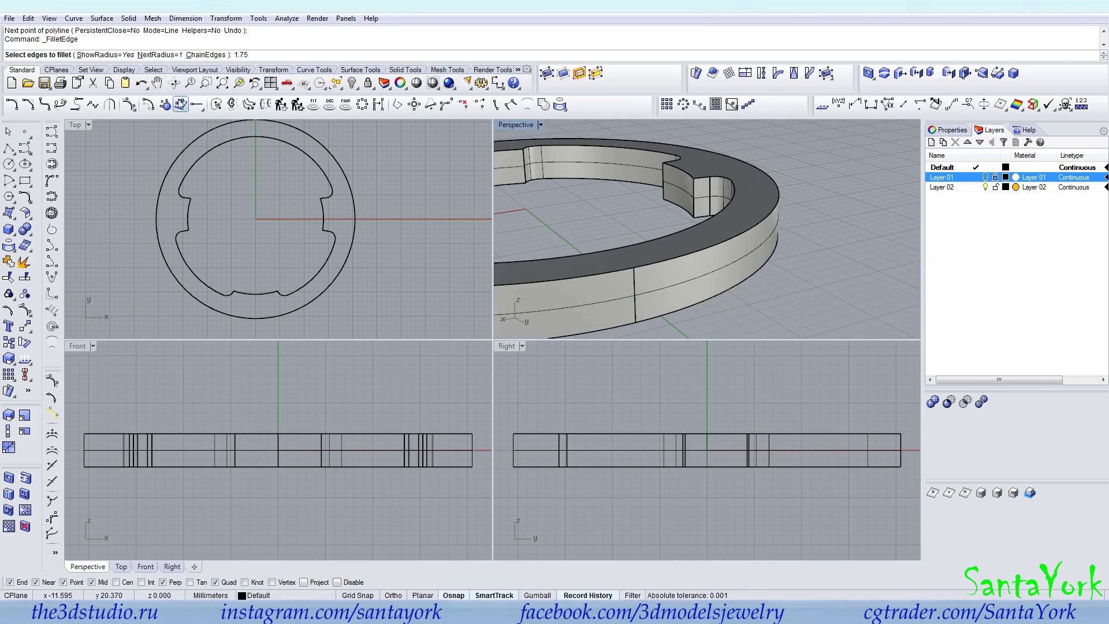
key(Return)
click(771, 199)
click(778, 232)
right_click(777, 231)
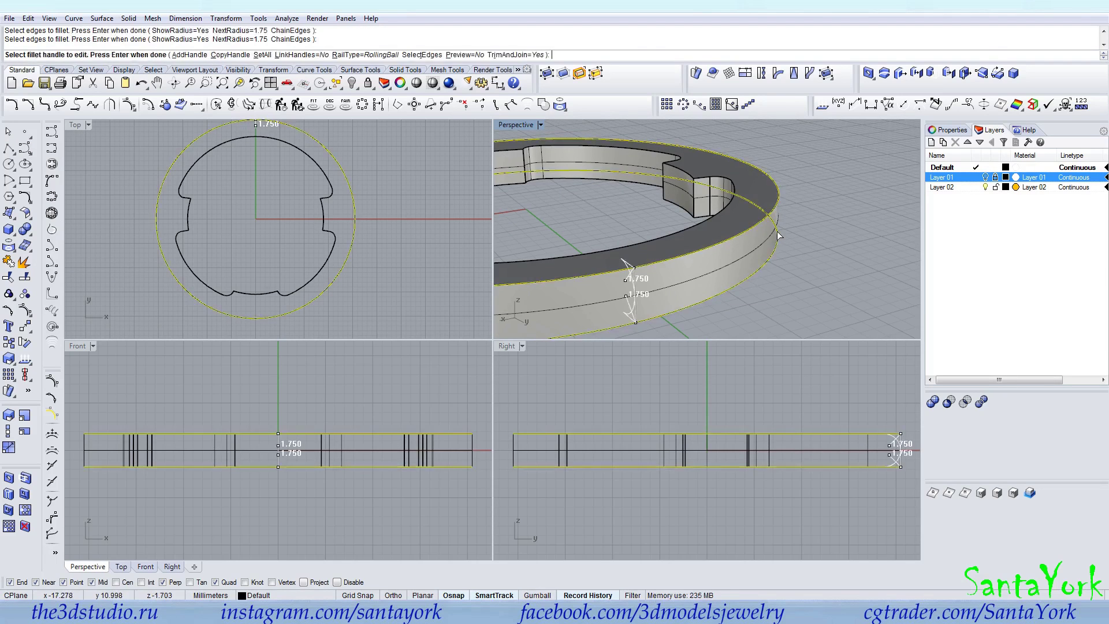
right_click(778, 231)
Fillet the inner rim edges between the three spoke ends with a 1.73 mm radius, above and below
right_drag(779, 231, 776, 262)
key(Return)
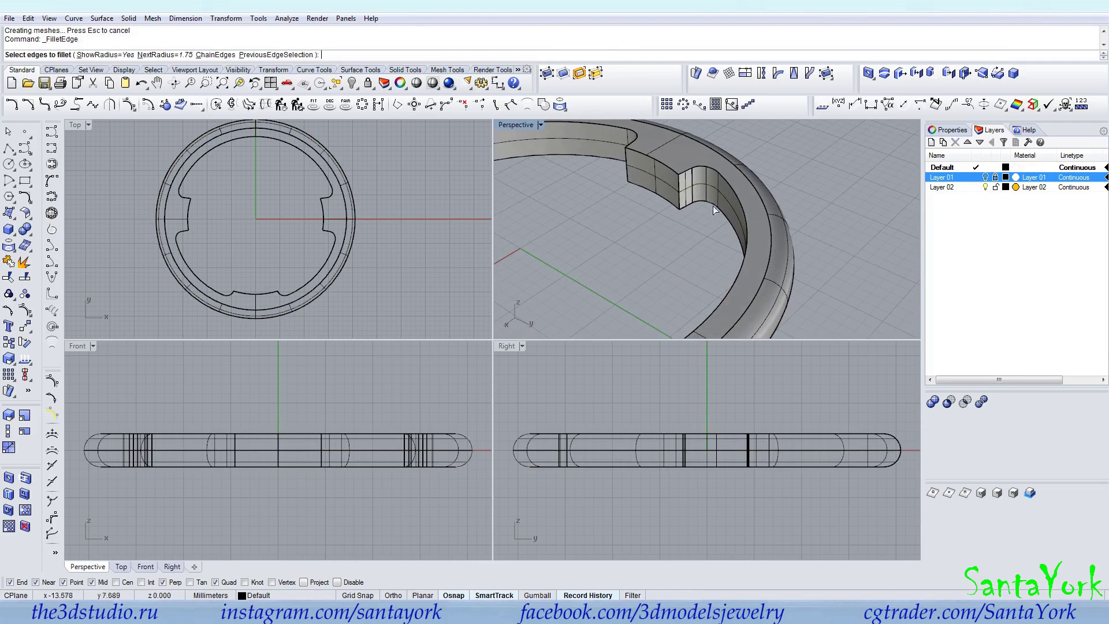
click(180, 55)
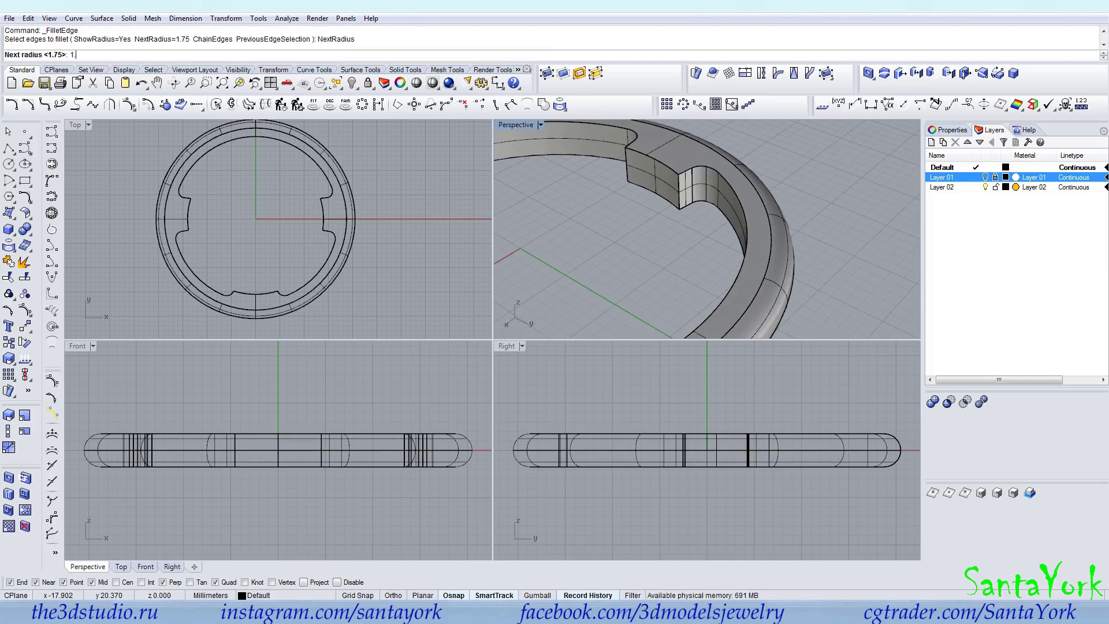
key(Return)
scroll(324, 171, up, 4)
click(321, 178)
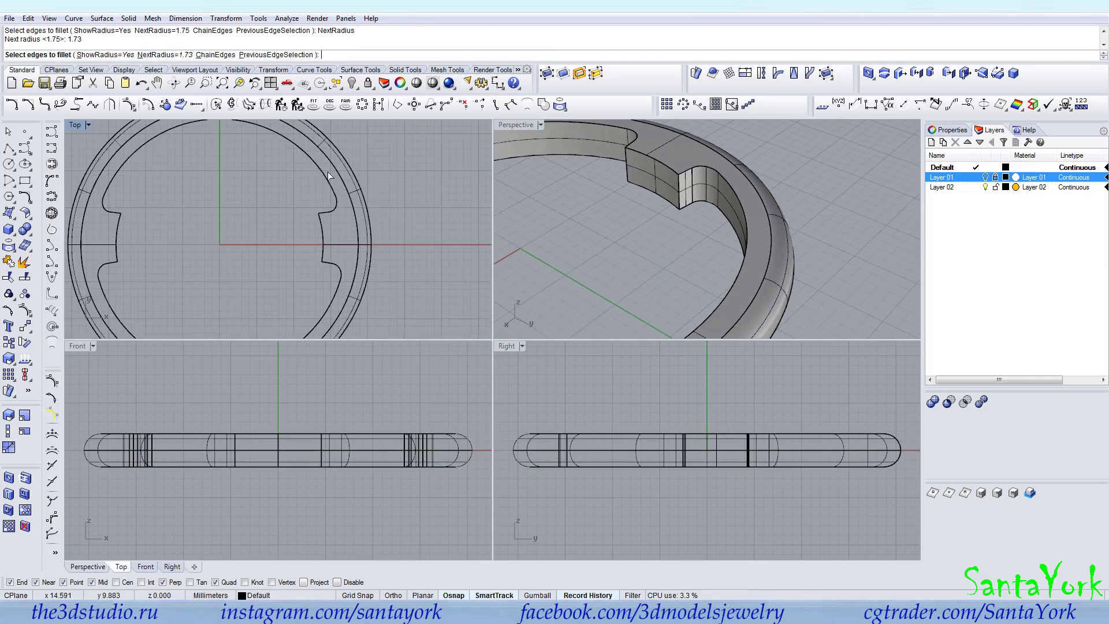
right_click(321, 181)
scroll(324, 180, up, 4)
click(327, 184)
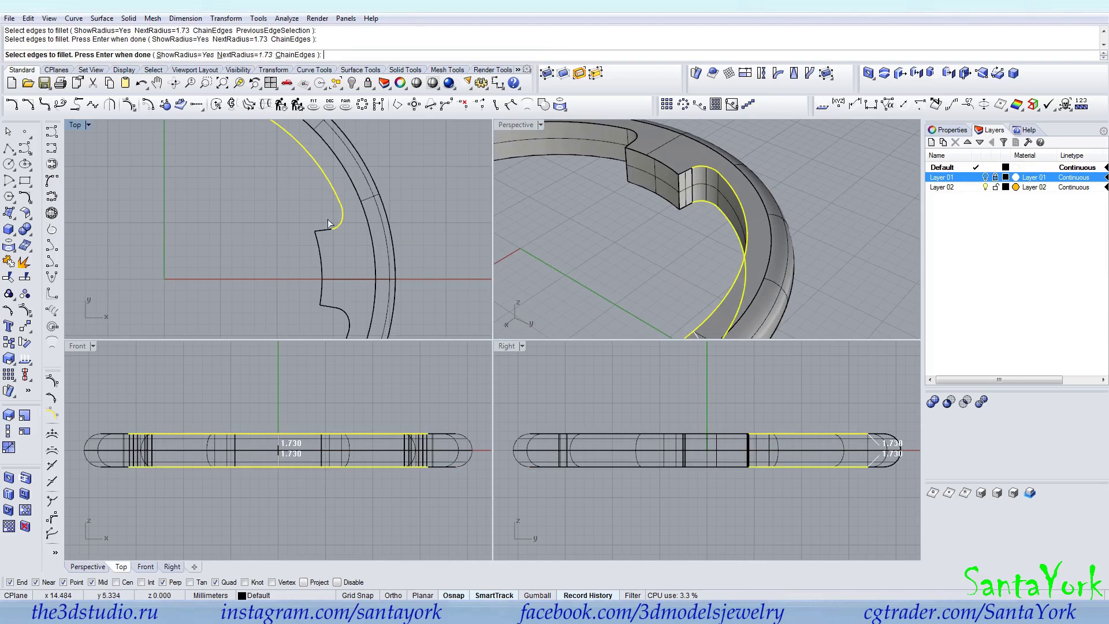
drag(328, 226, 324, 234)
right_drag(345, 295, 335, 200)
drag(335, 200, 317, 235)
right_drag(307, 266, 421, 240)
drag(276, 289, 275, 291)
right_drag(205, 132, 248, 233)
drag(243, 226, 233, 247)
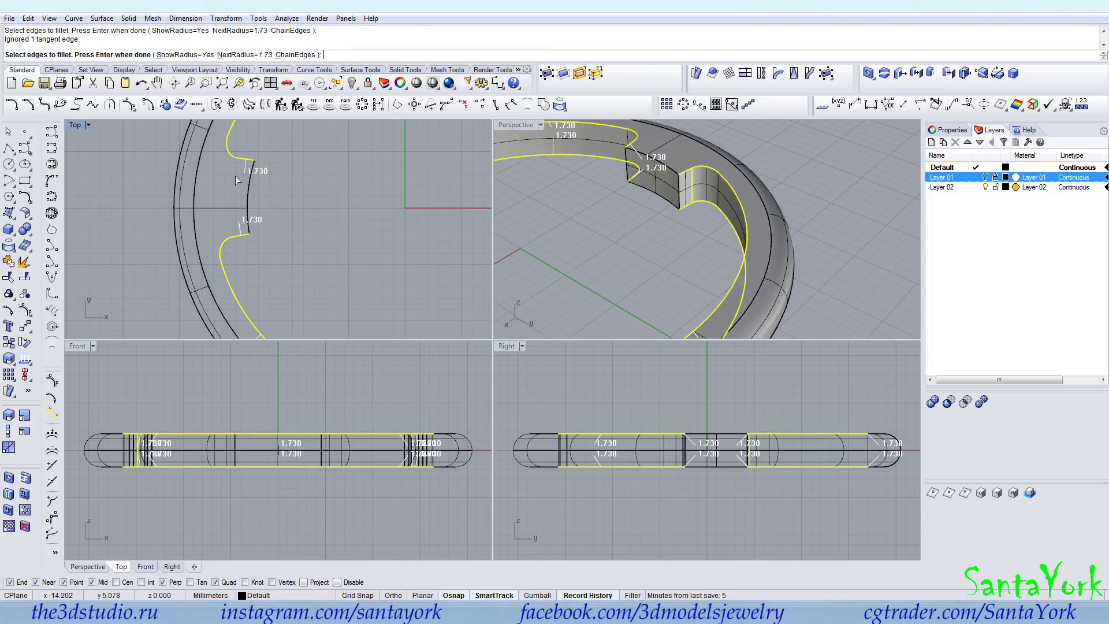
key(Return)
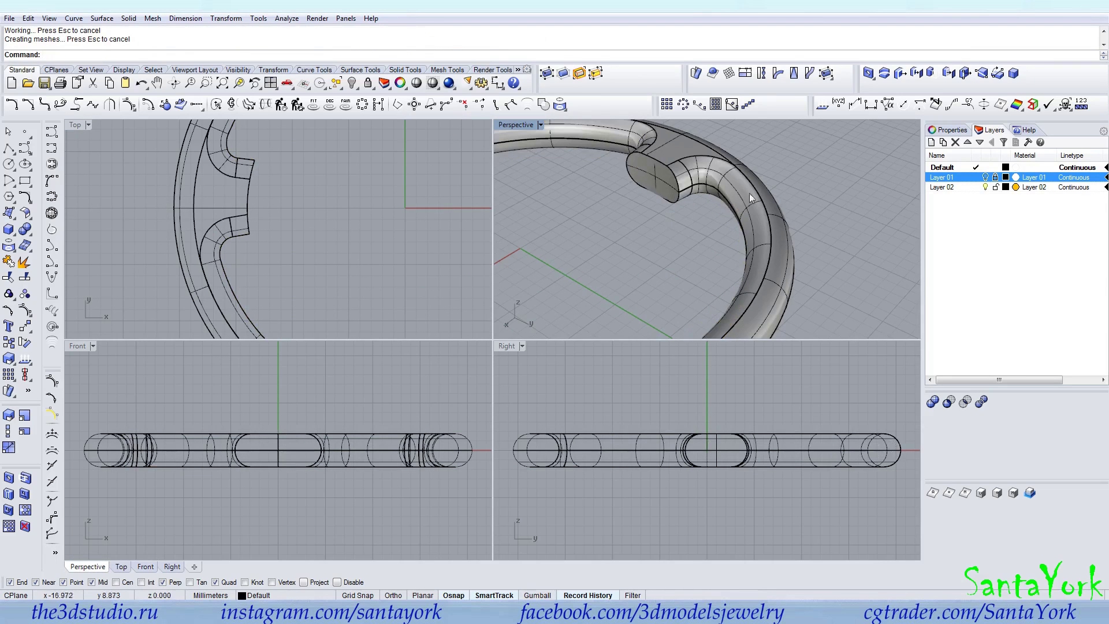
Fillet the edge loops around the three spoke end faces with a 0.15 mm radius
scroll(650, 215, down, 5)
right_drag(650, 215, 889, 284)
scroll(664, 176, down, 5)
scroll(764, 239, up, 2)
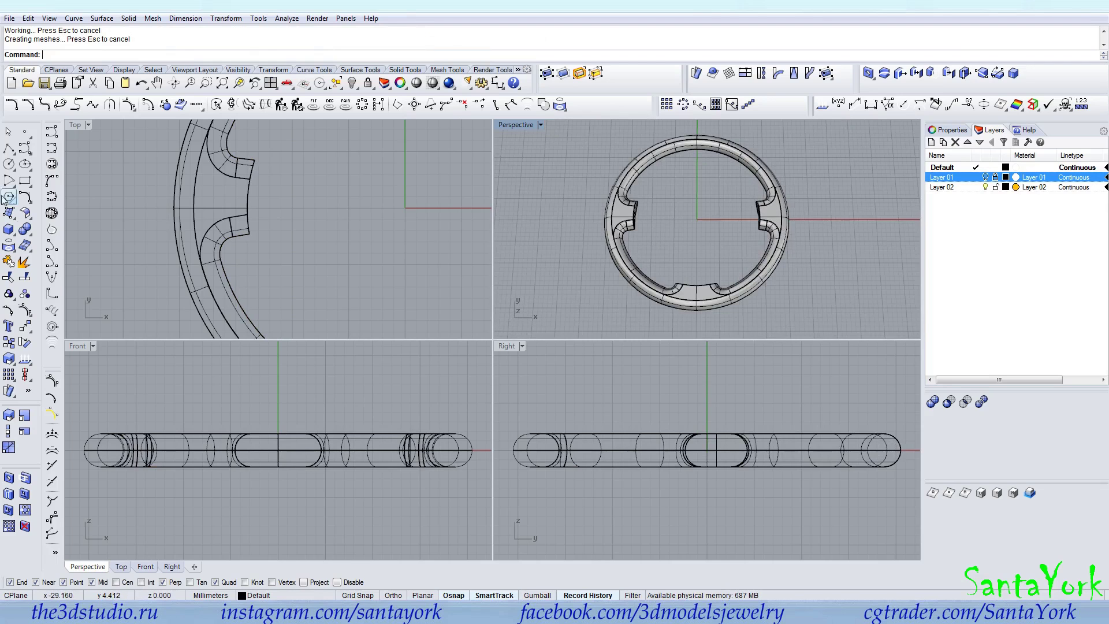
click(25, 229)
click(108, 252)
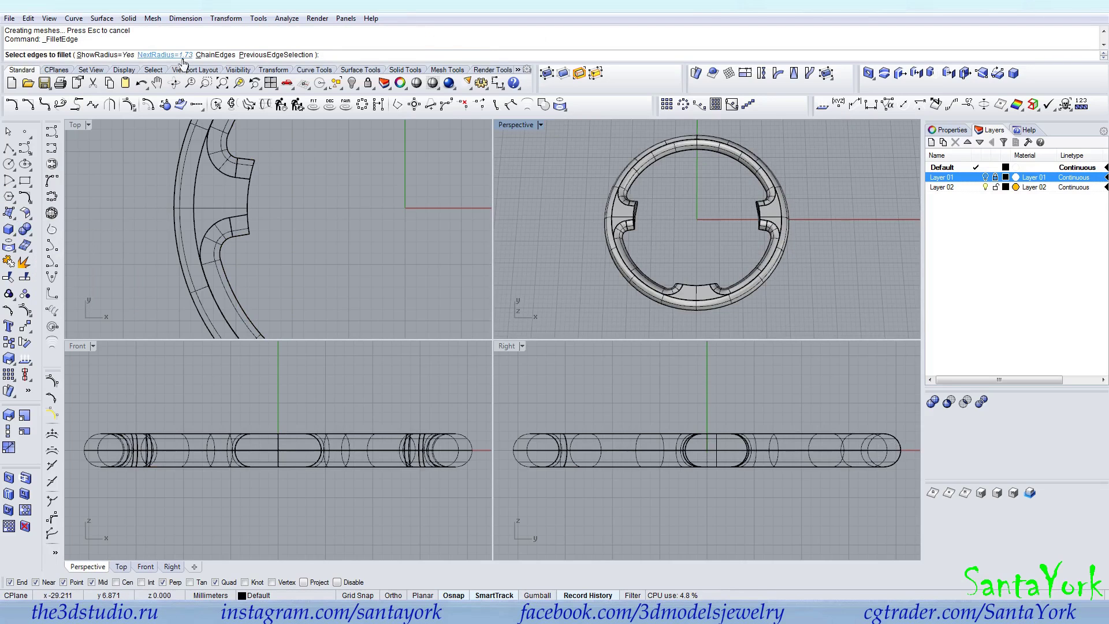
text(0.15)
key(Return)
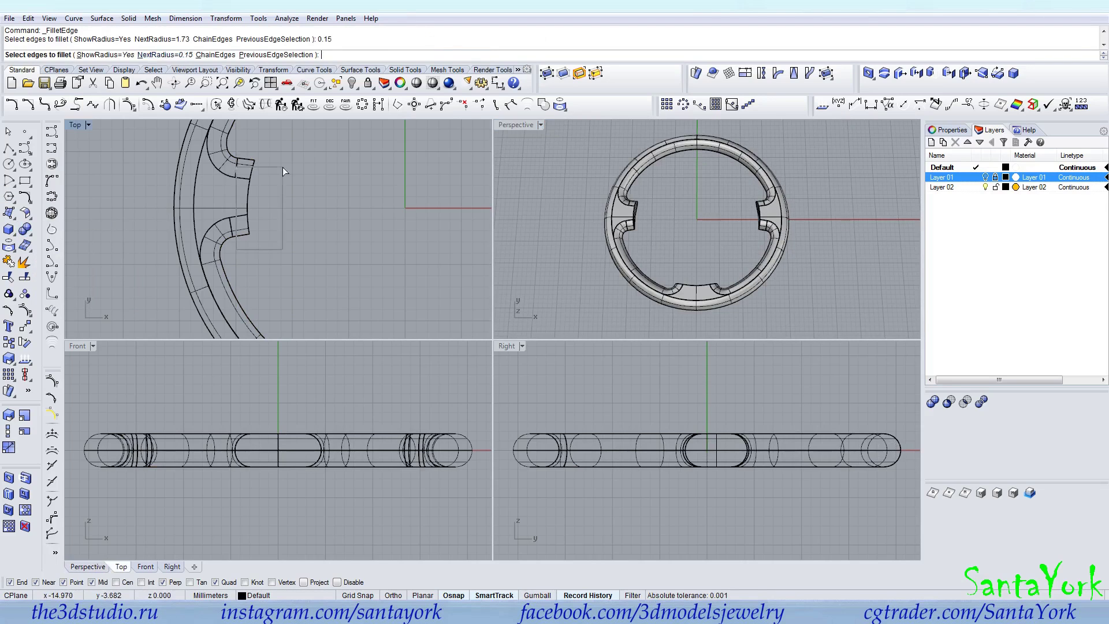
click(249, 194)
scroll(260, 153, down, 3)
scroll(309, 282, up, 3)
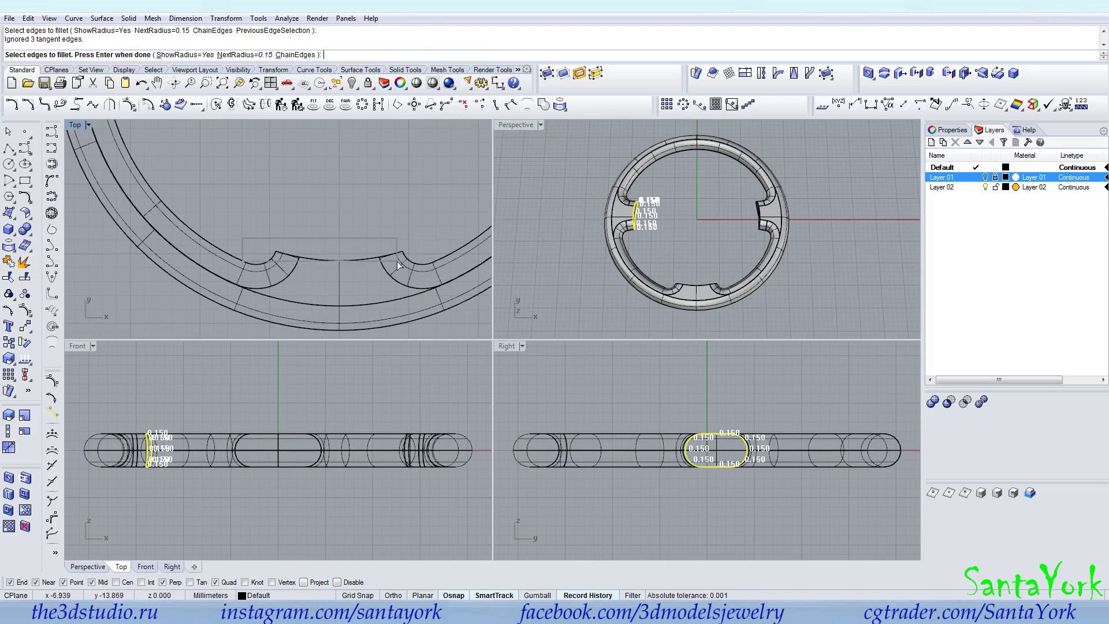
drag(357, 257, 422, 264)
right_drag(402, 151, 216, 130)
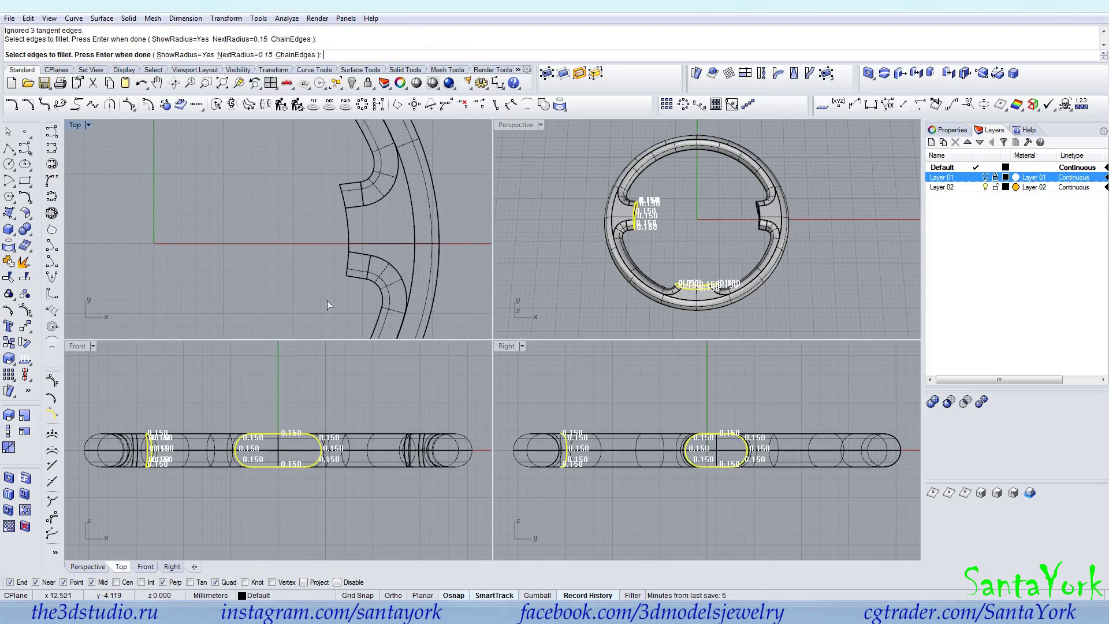
click(344, 197)
key(Return)
key(Return)
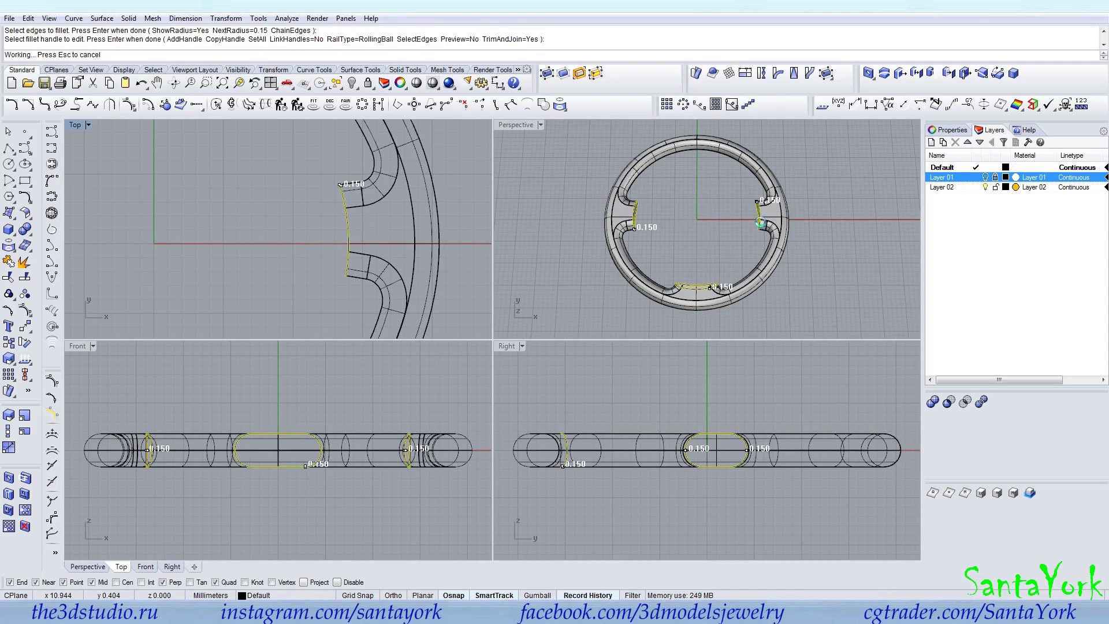
Turn off the surface isocurve display for the ring solid
scroll(722, 238, up, 8)
right_drag(725, 244, 791, 159)
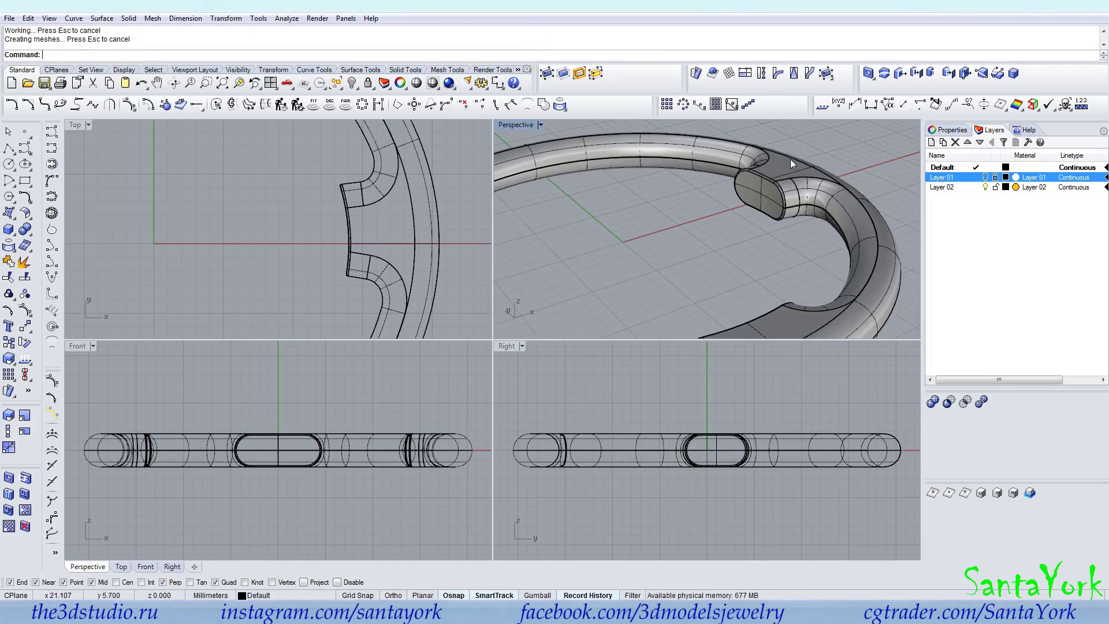
click(791, 171)
click(952, 130)
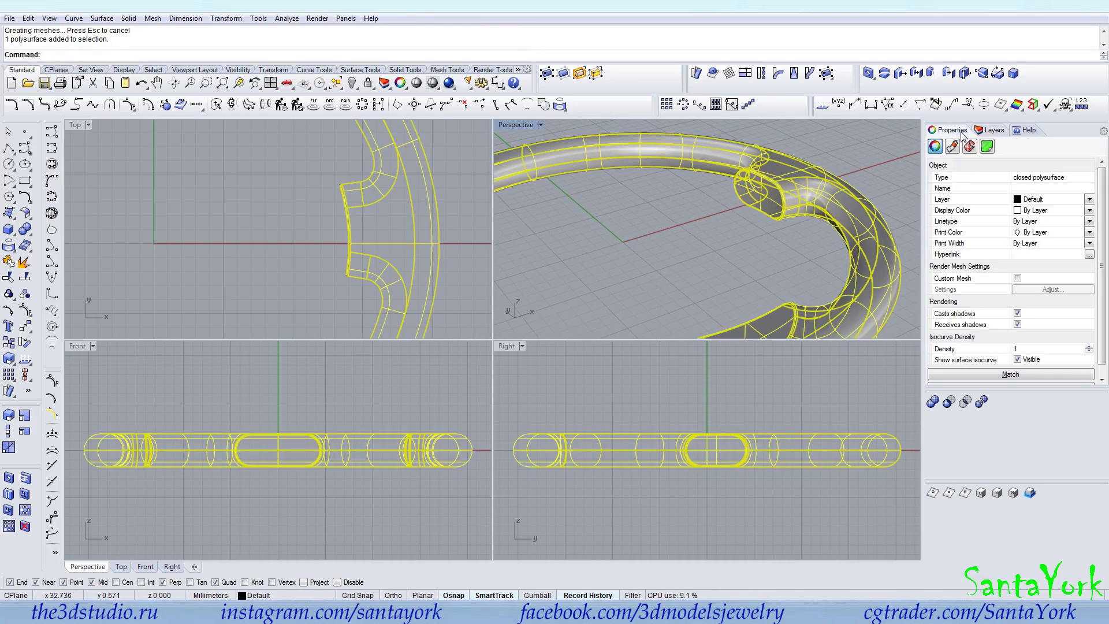
click(1019, 359)
click(753, 247)
scroll(753, 246, down, 7)
right_drag(750, 237, 743, 274)
Select all the construction curves and hide them
click(742, 294)
right_click(979, 128)
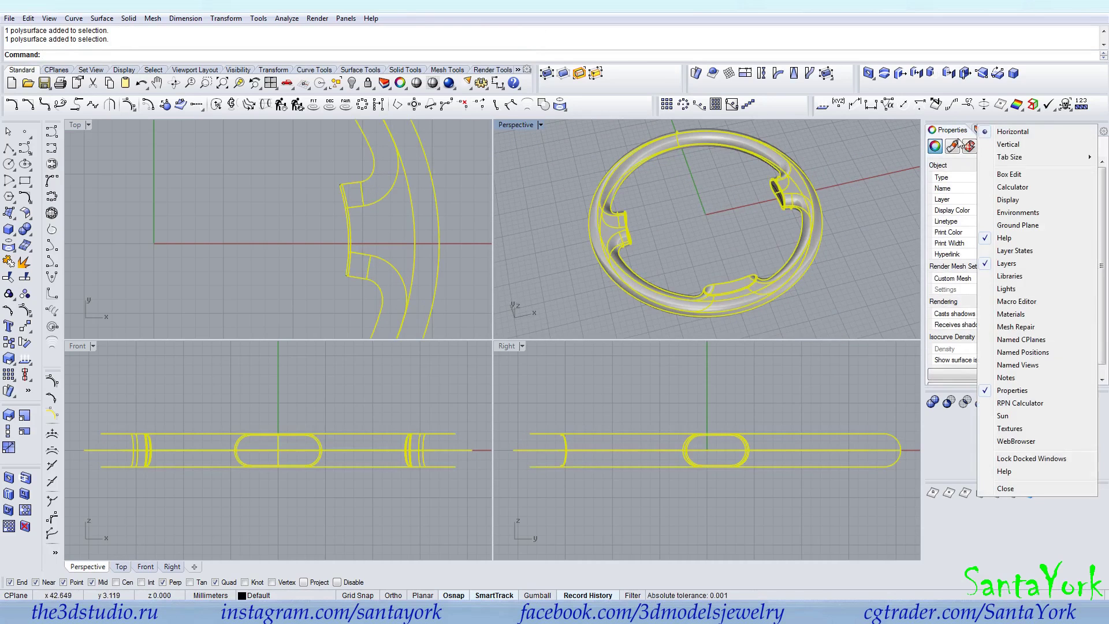
click(876, 170)
click(335, 83)
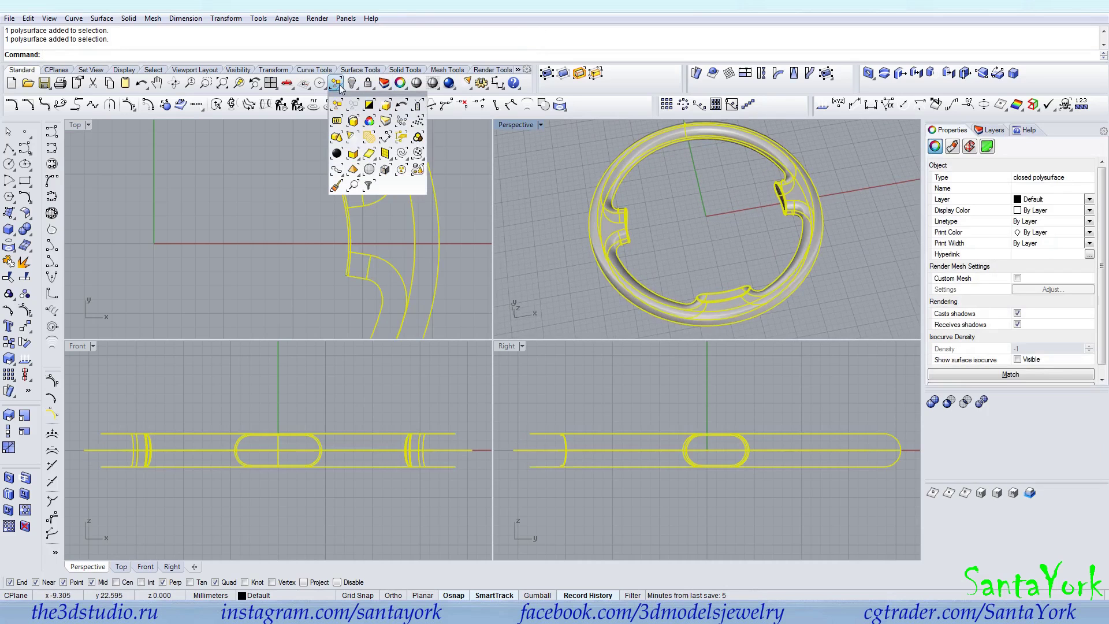
click(401, 153)
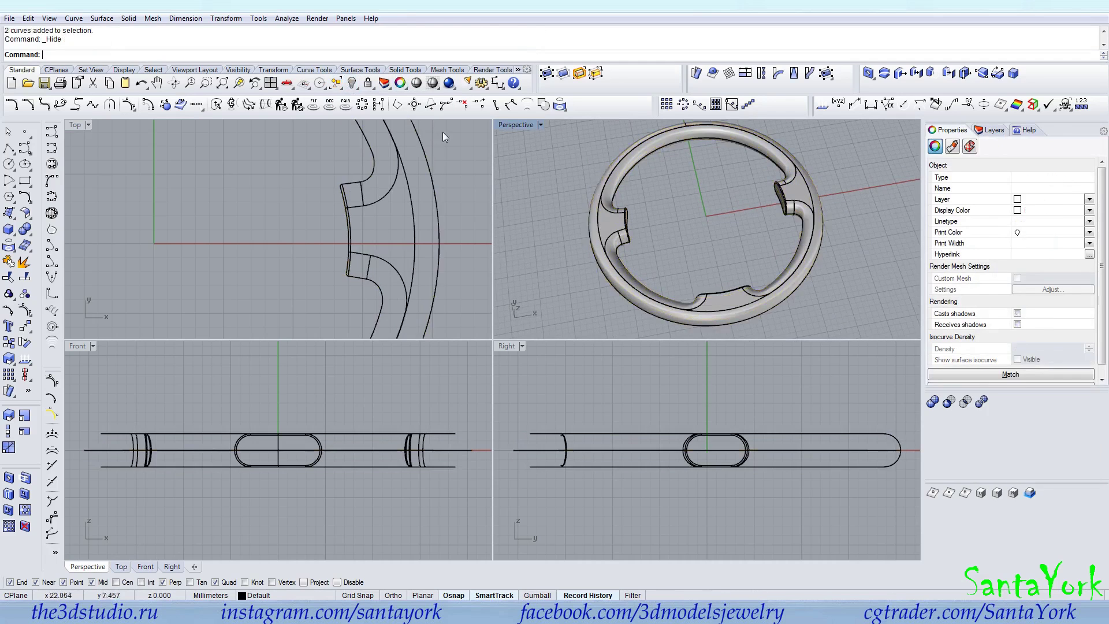
click(784, 186)
click(991, 130)
right_click(949, 186)
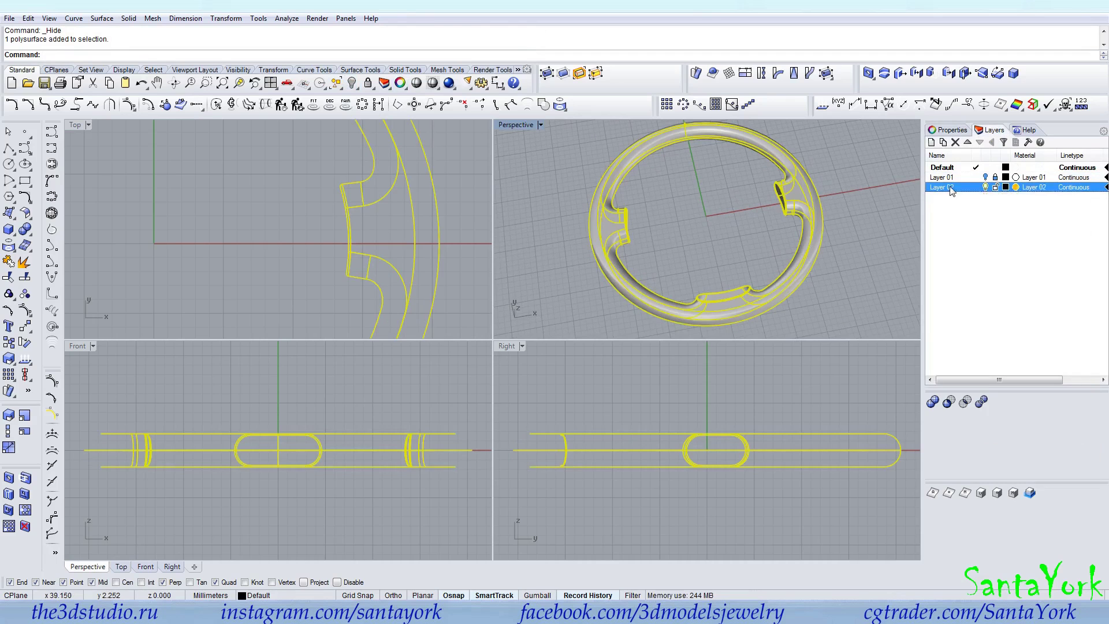
click(738, 217)
Set the Perspective viewport's display mode to Rendered
click(518, 126)
click(528, 180)
scroll(371, 254, down, 3)
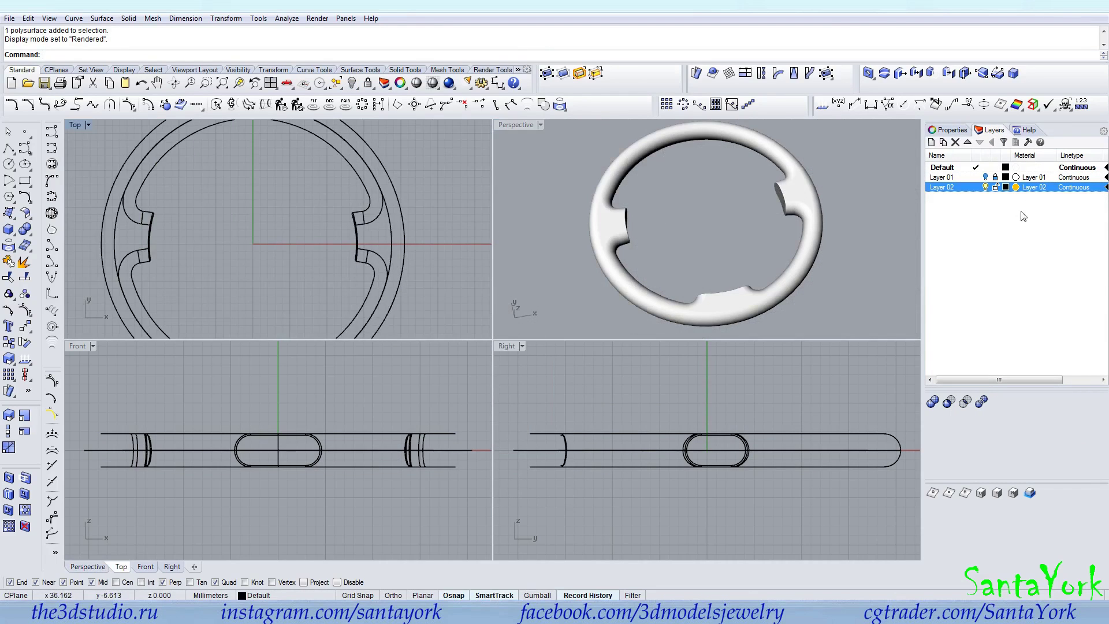
Move the ring solid to Layer 02
click(1015, 188)
click(119, 391)
click(553, 449)
right_click(969, 185)
click(805, 221)
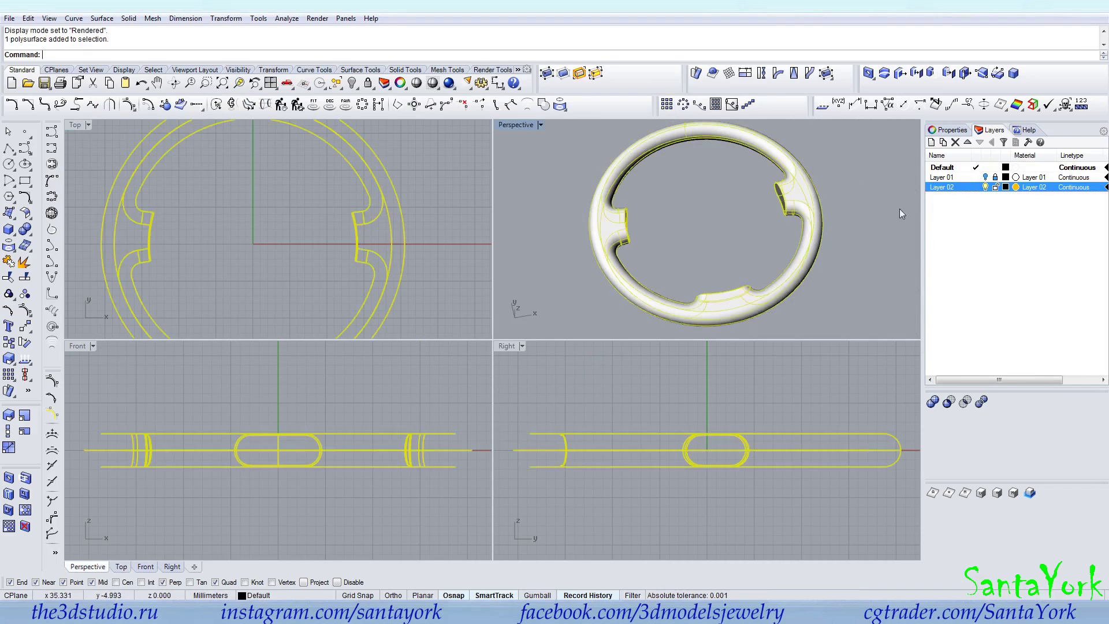
right_click(948, 188)
click(982, 387)
click(876, 278)
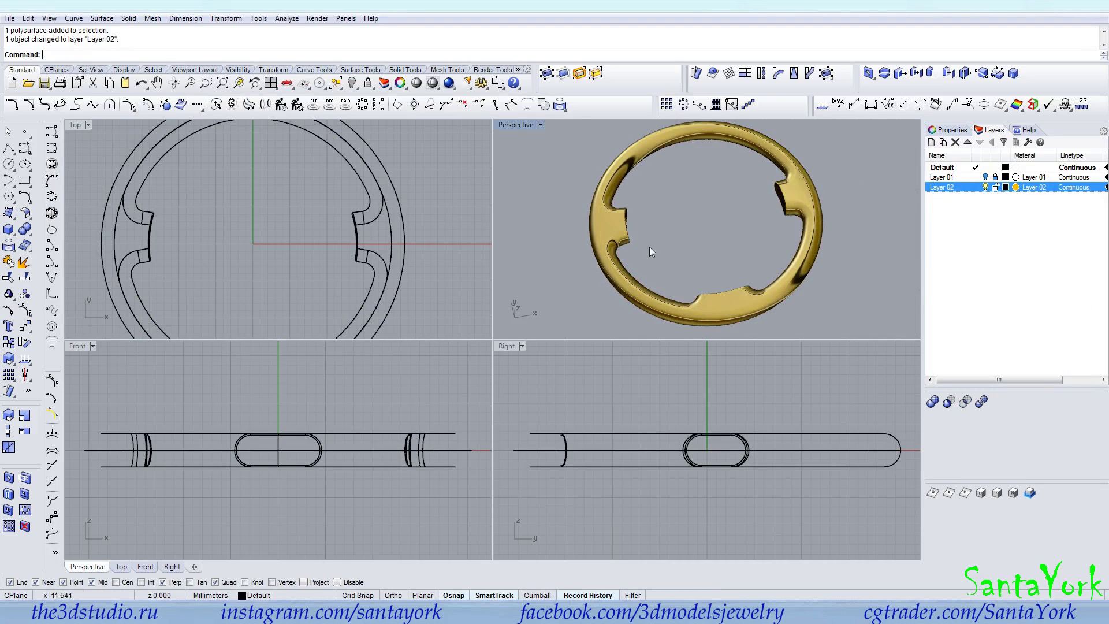
Zoom all viewports to the extents, maximize the Perspective viewport and examine the rendered ring from several angles
right_click(221, 83)
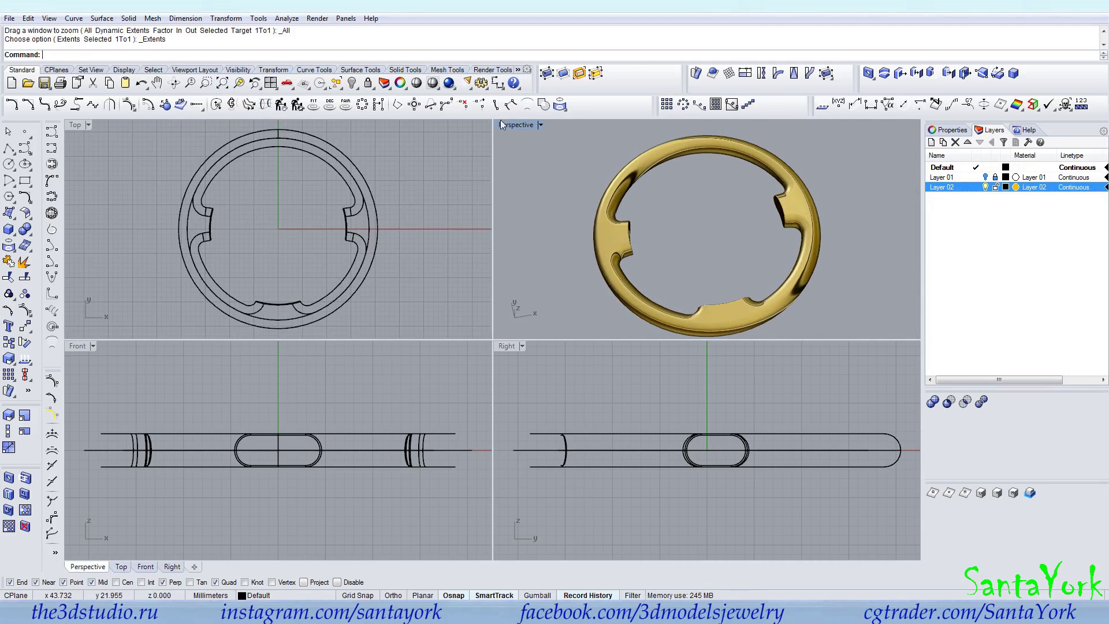
double_click(508, 125)
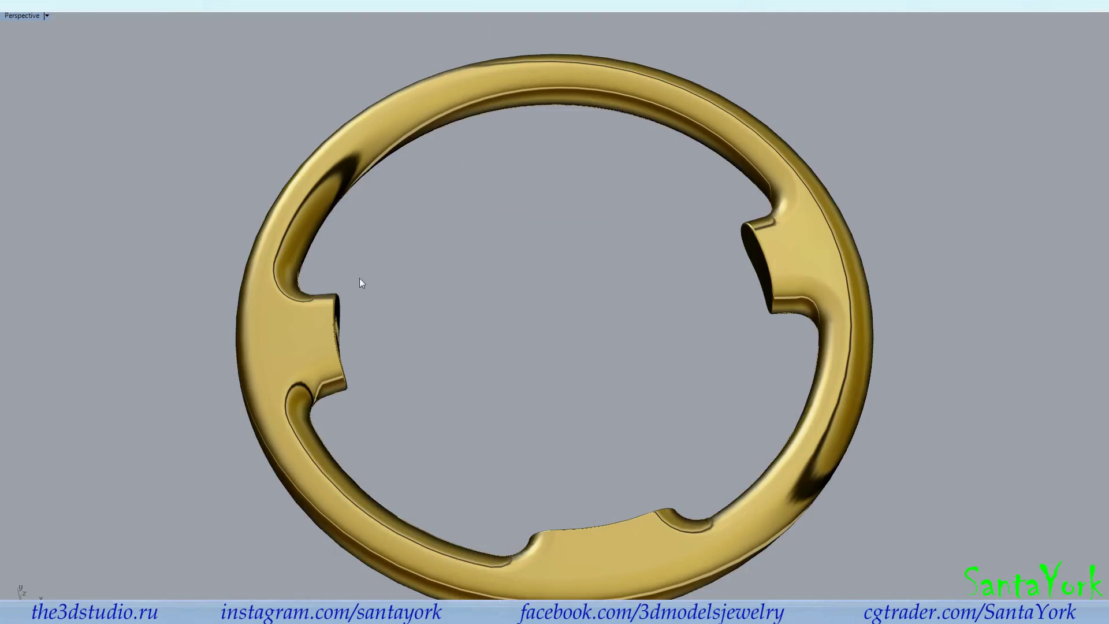
scroll(370, 277, down, 4)
right_drag(489, 273, 535, 399)
scroll(671, 381, down, 4)
scroll(635, 369, up, 2)
right_drag(542, 327, 579, 306)
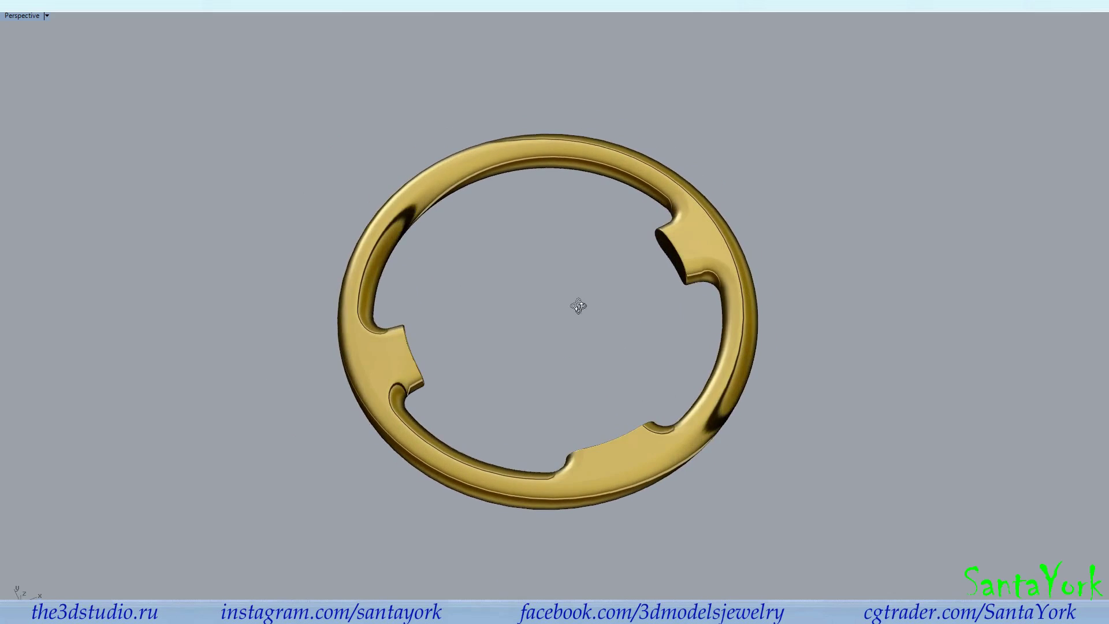
Switch the maximized viewport to the Top view and frame the rendered ring
click(30, 17)
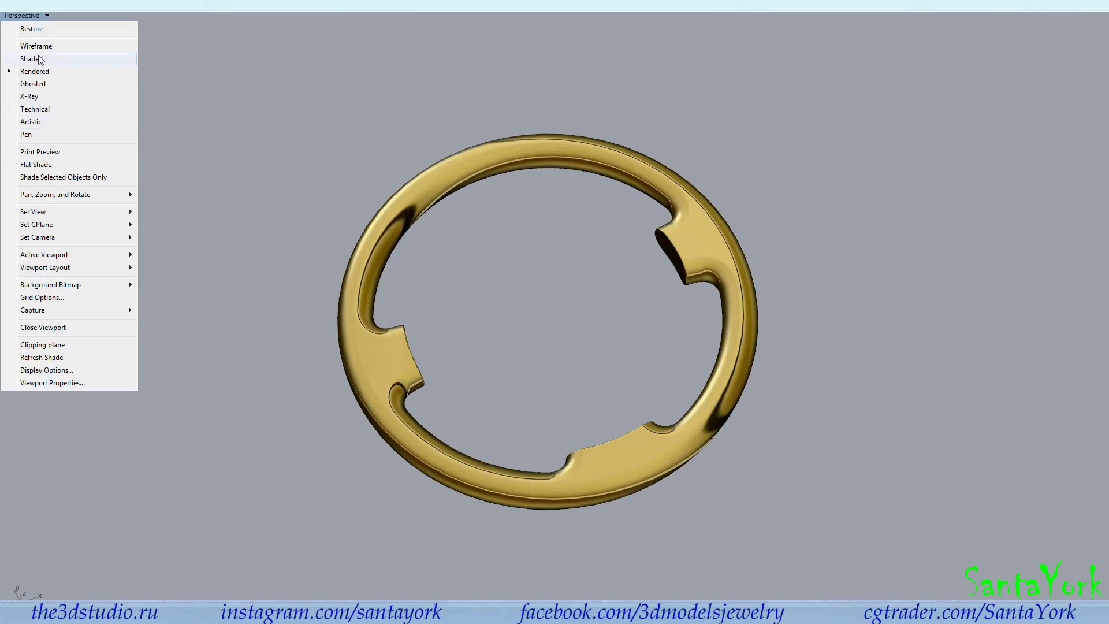
mouse_move(107, 215)
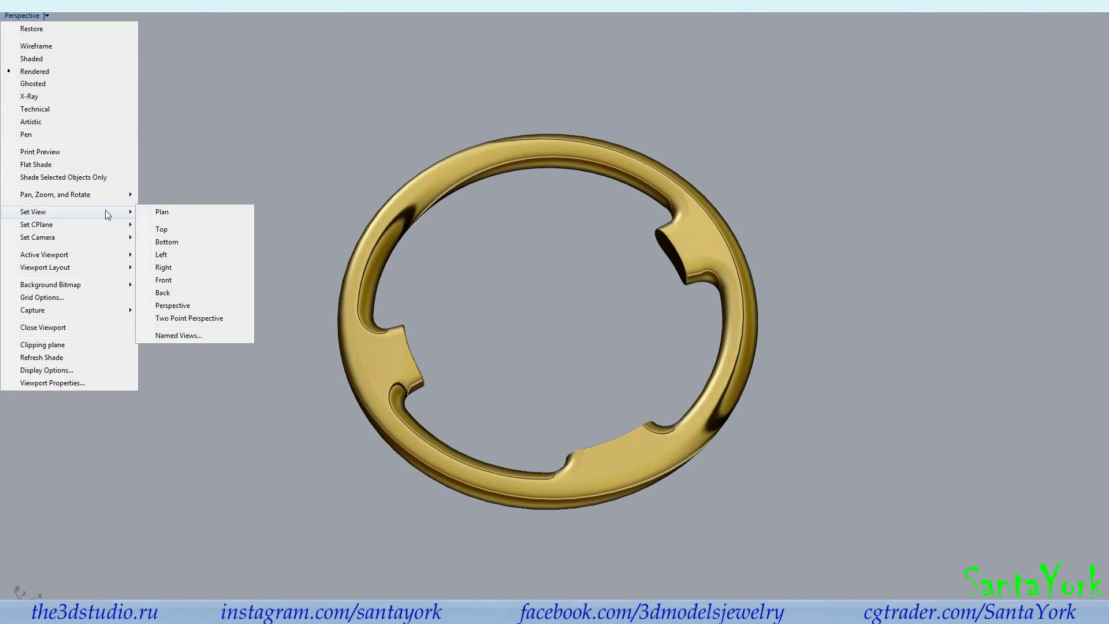
click(162, 229)
scroll(530, 304, up, 3)
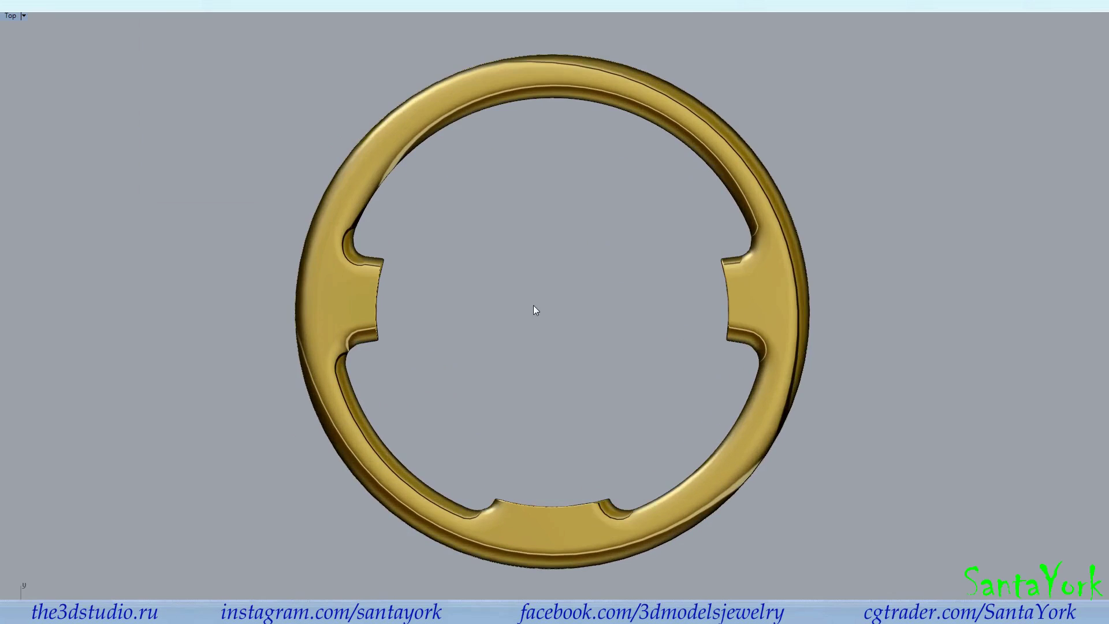